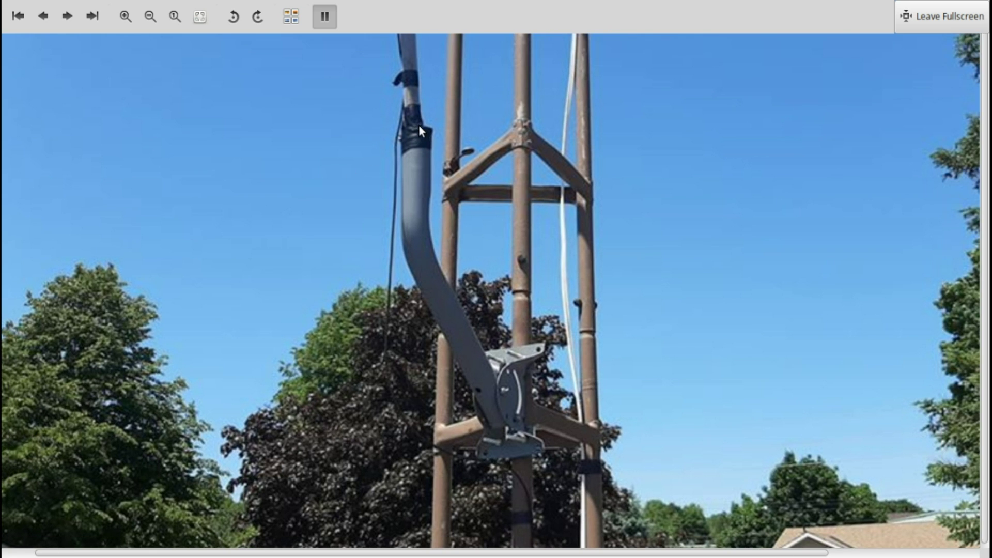
Best-fit the antenna tower photo so the whole image fits the viewer window.
{"action": "key", "text": "f"}
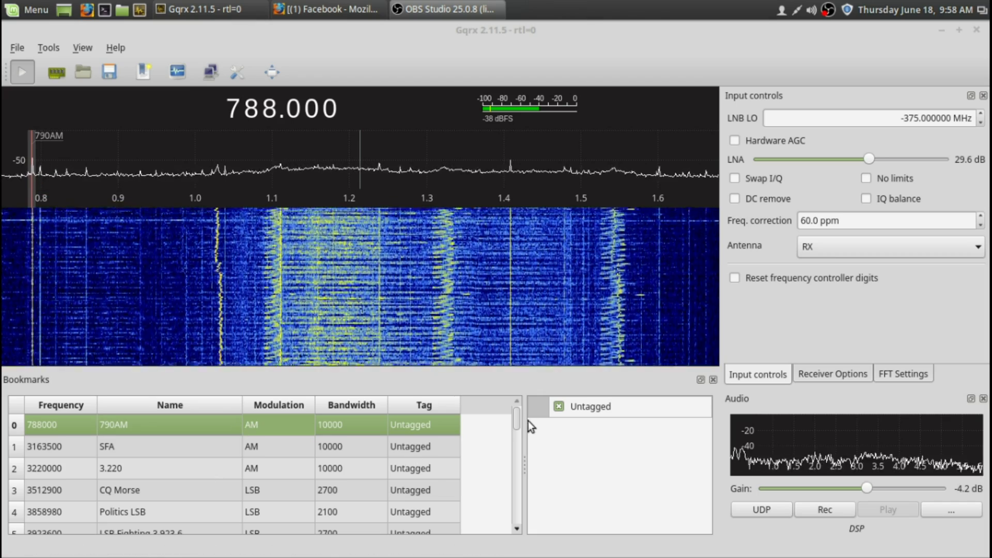
Tune the receiver to bookmark 40 at 27.405 MHz in the CB band.
{"action": "left_click_drag", "start_coordinate": [516, 419], "coordinate": [516, 514]}
{"action": "left_click", "coordinate": [135, 521]}
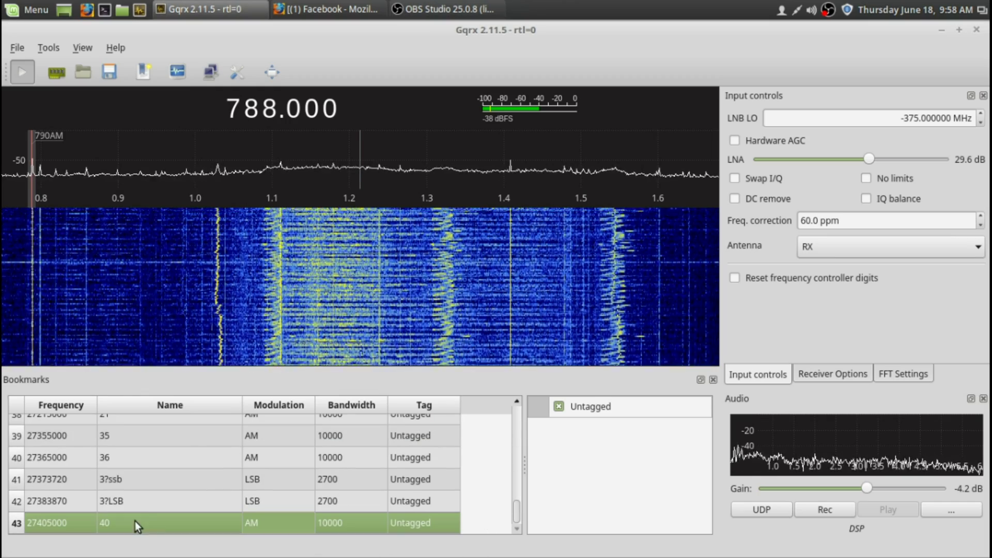
{"action": "double_click", "coordinate": [135, 521]}
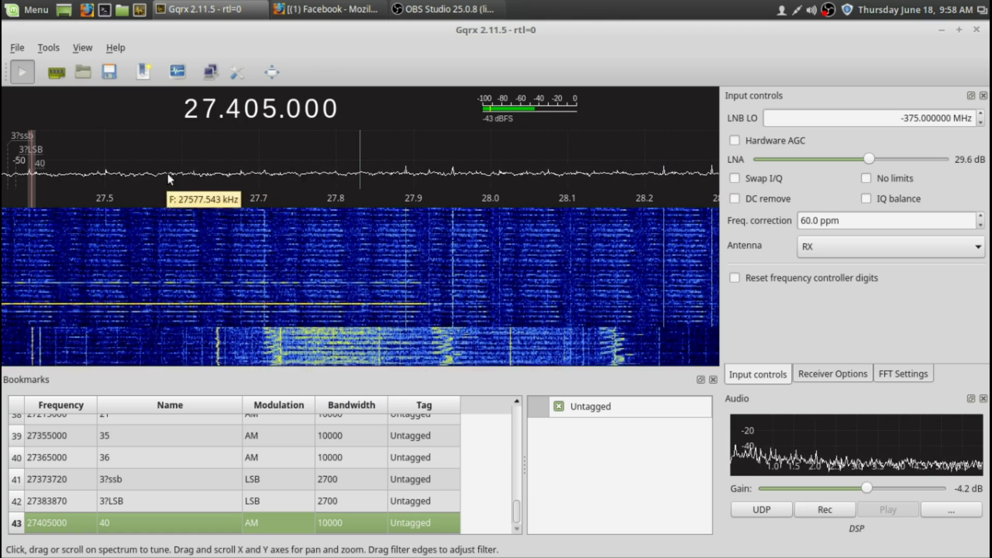
Adjust the frequency digits, then tune to spectrum signals between 27.247 and 27.34 MHz.
{"action": "scroll", "coordinate": [230, 121], "scroll_direction": "down", "scroll_amount": 3}
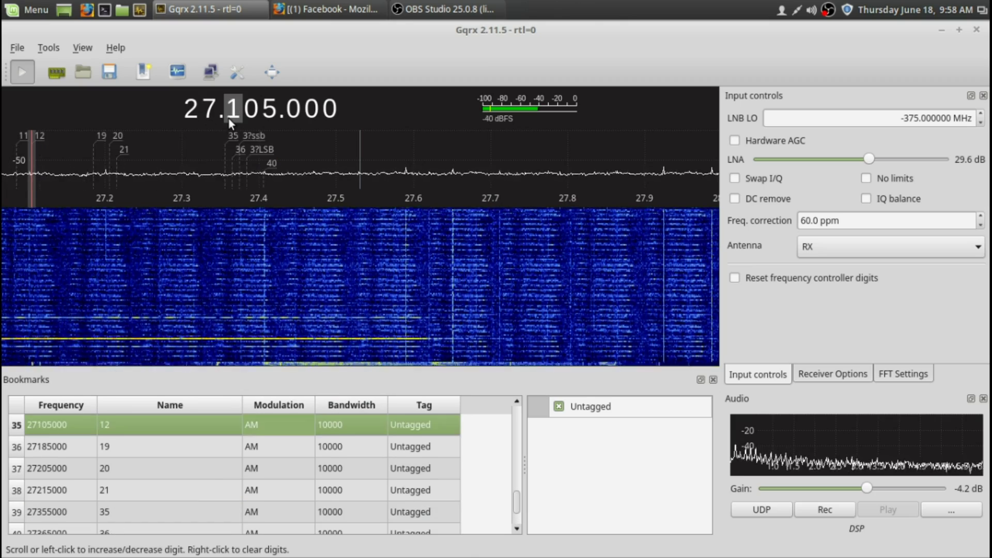
{"action": "scroll", "coordinate": [230, 121], "scroll_direction": "down", "scroll_amount": 5}
{"action": "scroll", "coordinate": [231, 122], "scroll_direction": "up", "scroll_amount": 1}
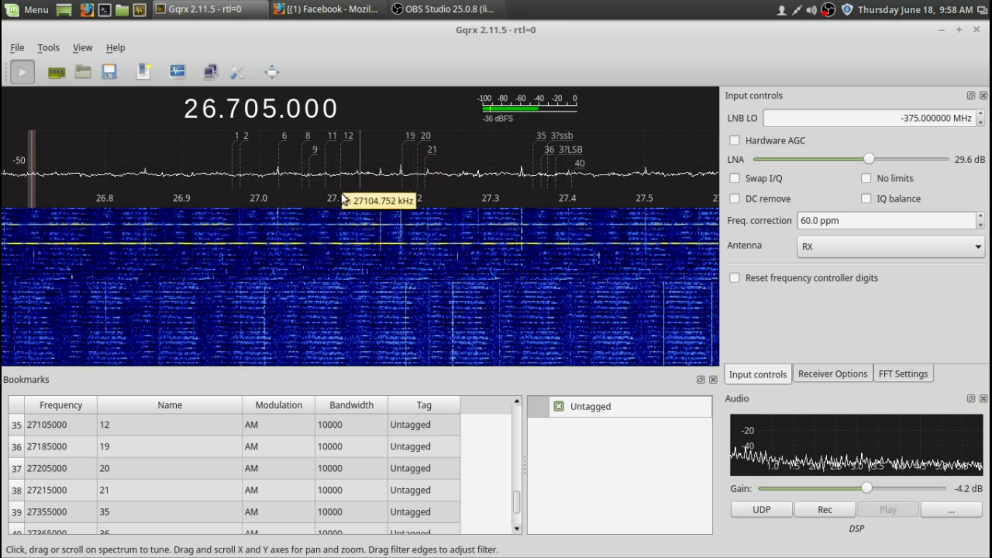
{"action": "left_click", "coordinate": [449, 174]}
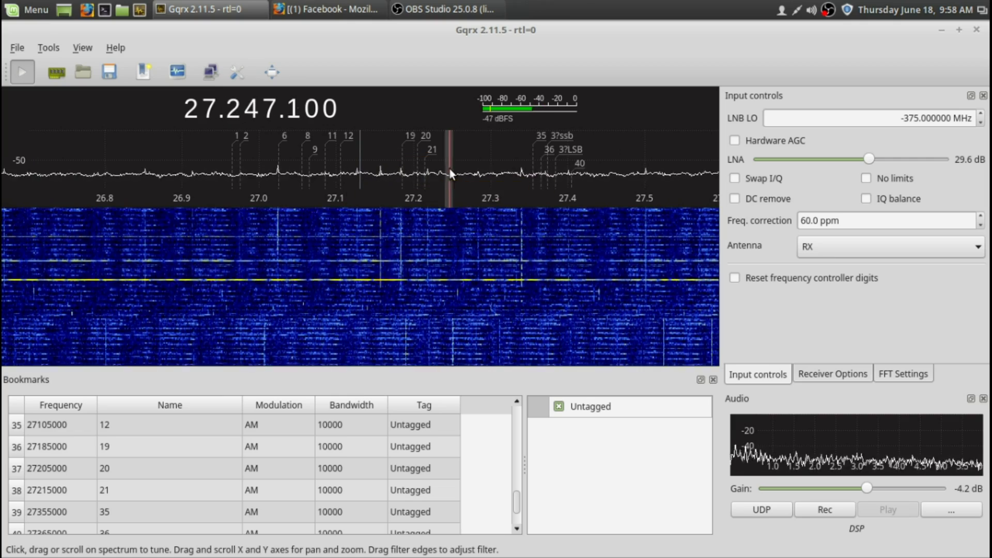
{"action": "left_click", "coordinate": [524, 173]}
{"action": "left_click", "coordinate": [519, 173]}
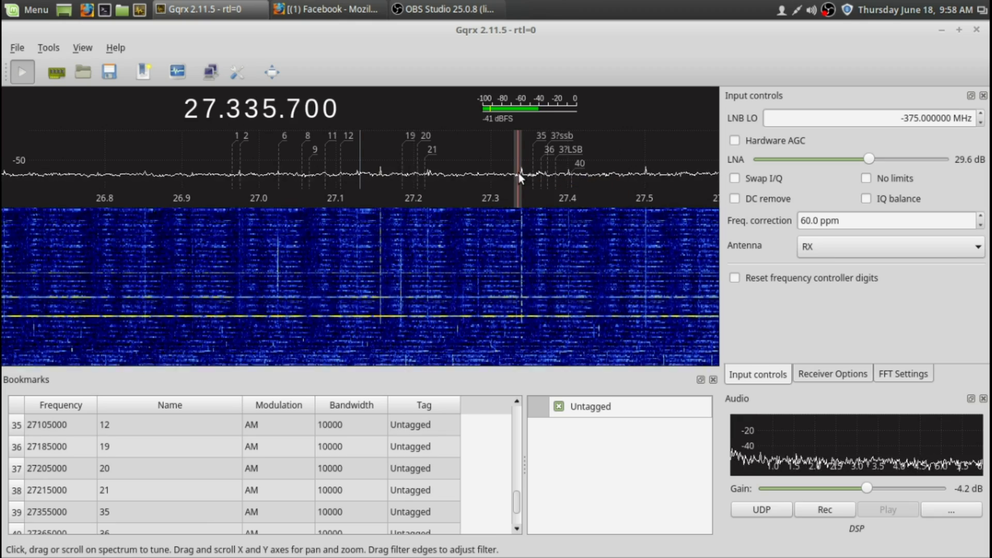
{"action": "left_click", "coordinate": [518, 174]}
Tune to signals near 26.913 and 27.285 MHz, settling on channel 20 at 27.2037 MHz.
{"action": "left_click", "coordinate": [194, 265]}
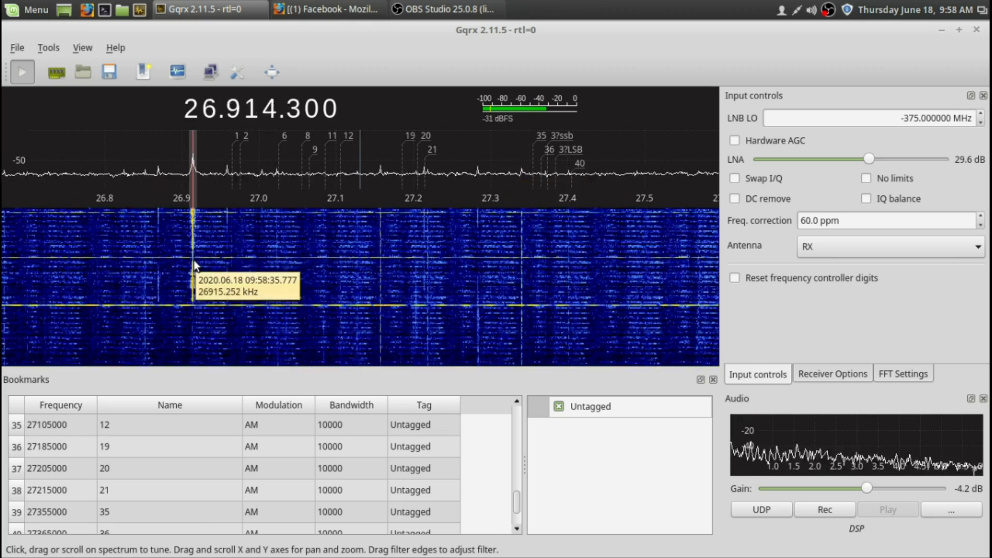
{"action": "left_click", "coordinate": [192, 260]}
{"action": "left_click", "coordinate": [194, 259]}
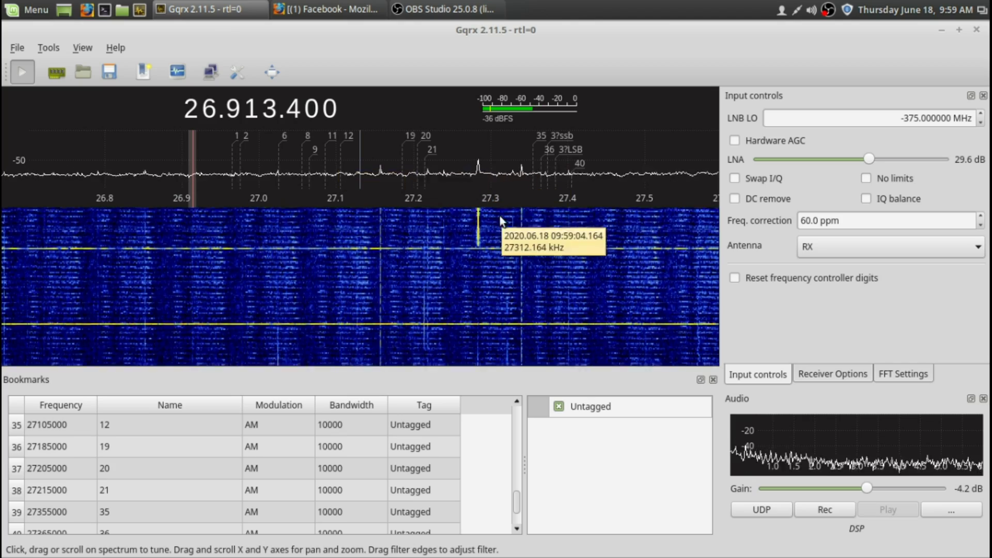
{"action": "left_click", "coordinate": [478, 239]}
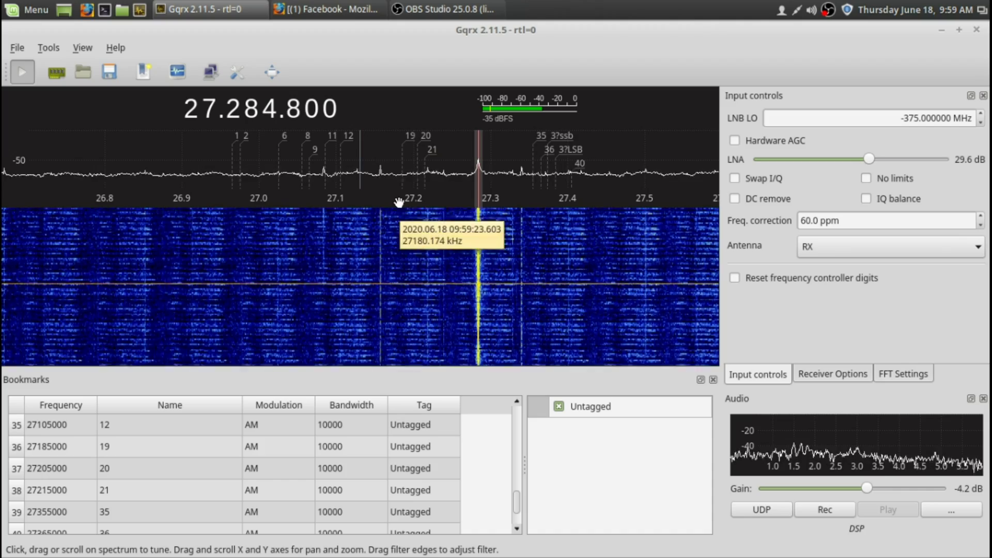
{"action": "left_click", "coordinate": [415, 193]}
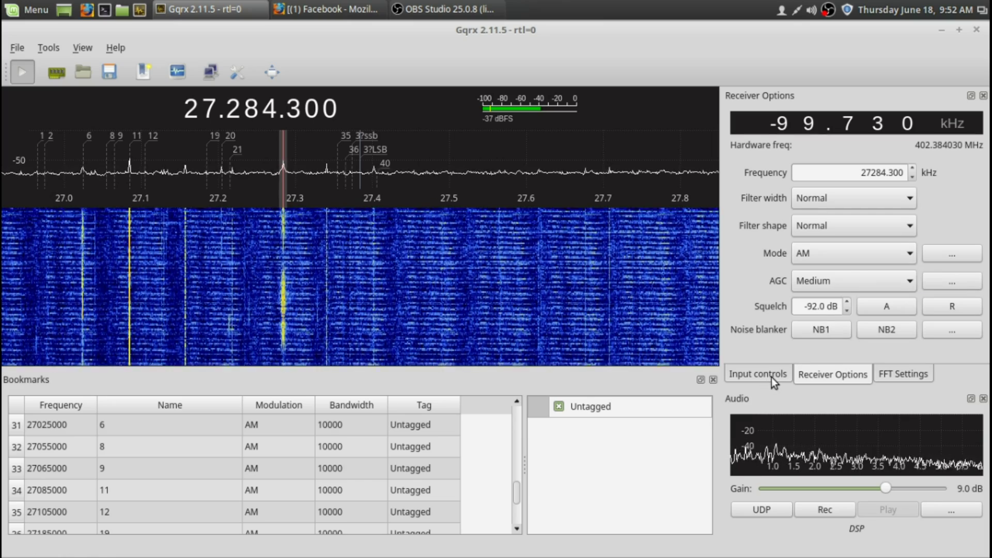
Lower the LNA gain from 32.8 dB to about 21.6 dB on Input controls.
{"action": "left_click", "coordinate": [770, 376]}
{"action": "left_click_drag", "start_coordinate": [881, 161], "coordinate": [840, 164]}
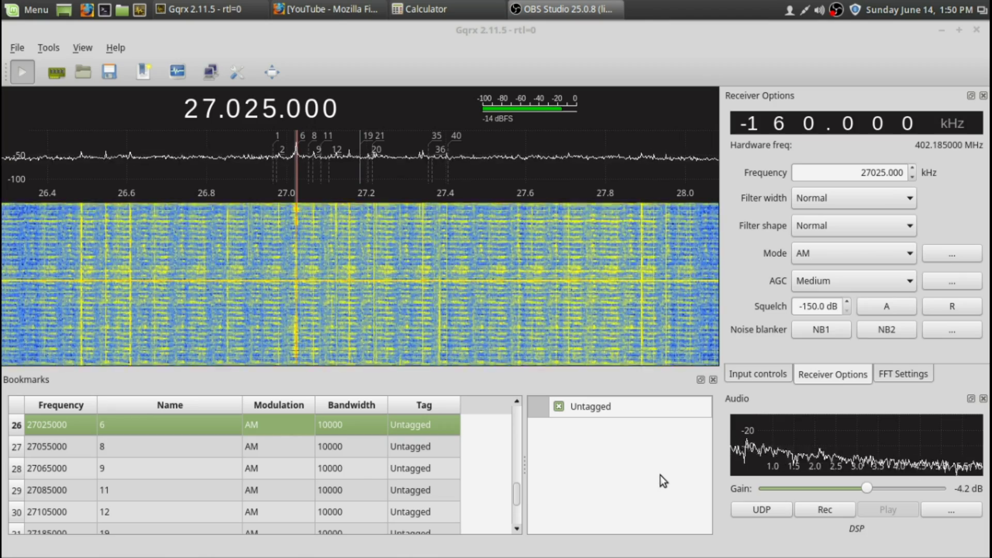
Raise the LNA gain to about 48 dB and set the FFT frequency zoom to 7x.
{"action": "left_click", "coordinate": [757, 373]}
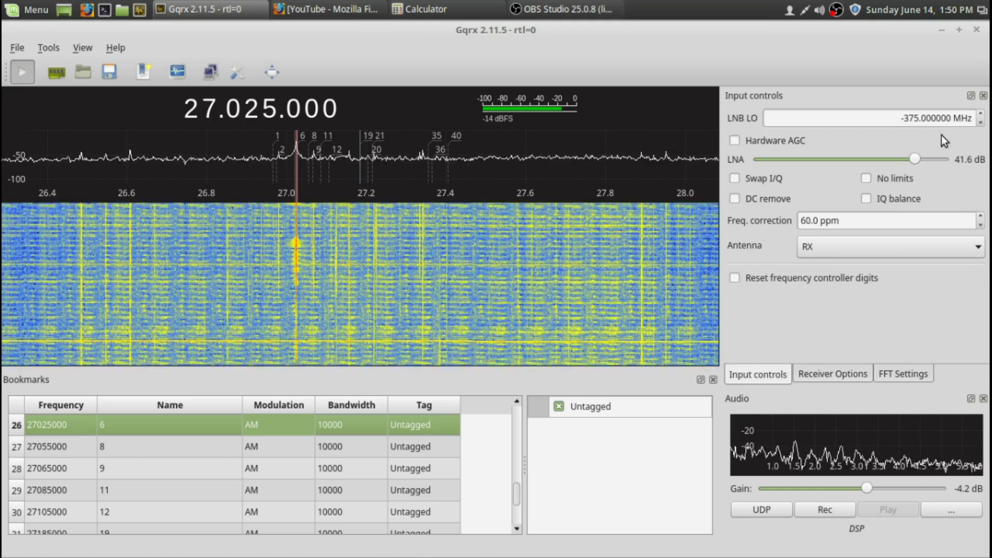
{"action": "left_click_drag", "start_coordinate": [912, 159], "coordinate": [865, 160]}
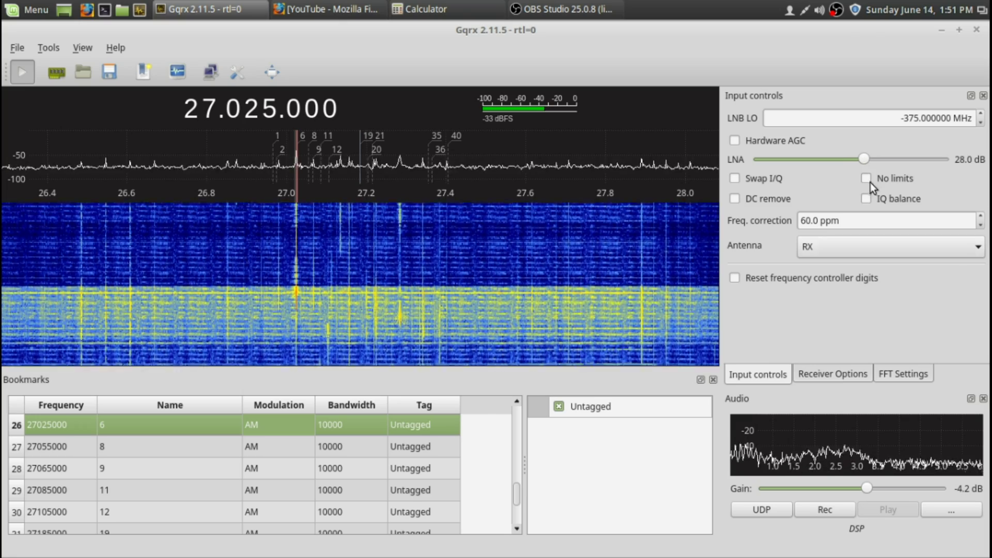
{"action": "left_click", "coordinate": [843, 374]}
{"action": "left_click", "coordinate": [893, 374]}
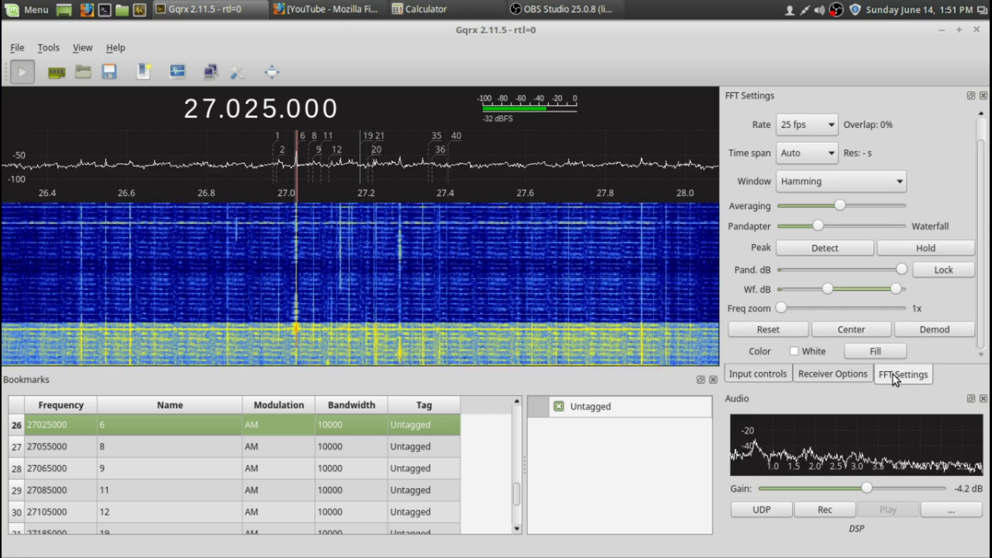
{"action": "left_click_drag", "start_coordinate": [786, 306], "coordinate": [801, 308]}
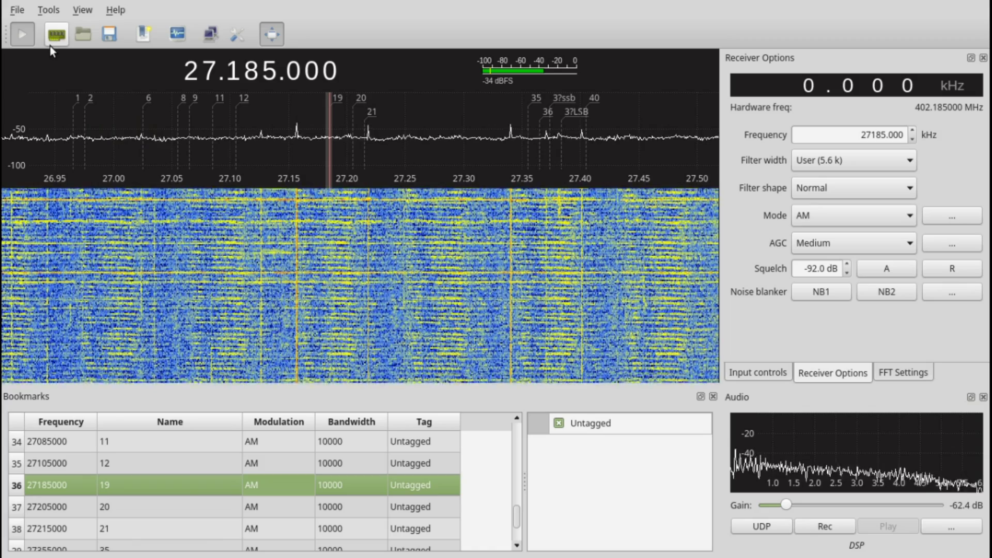
{"action": "left_click", "coordinate": [49, 35]}
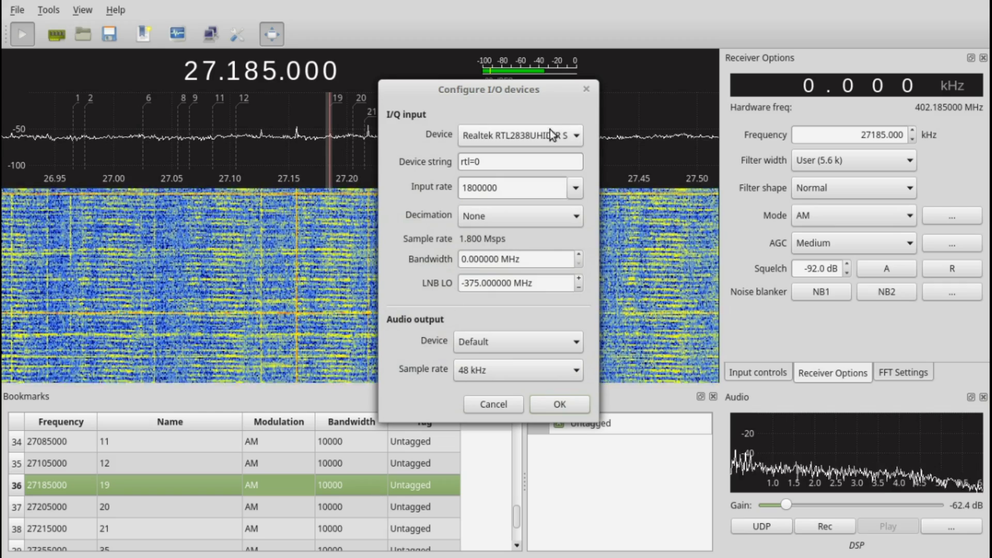
{"action": "left_click", "coordinate": [577, 136]}
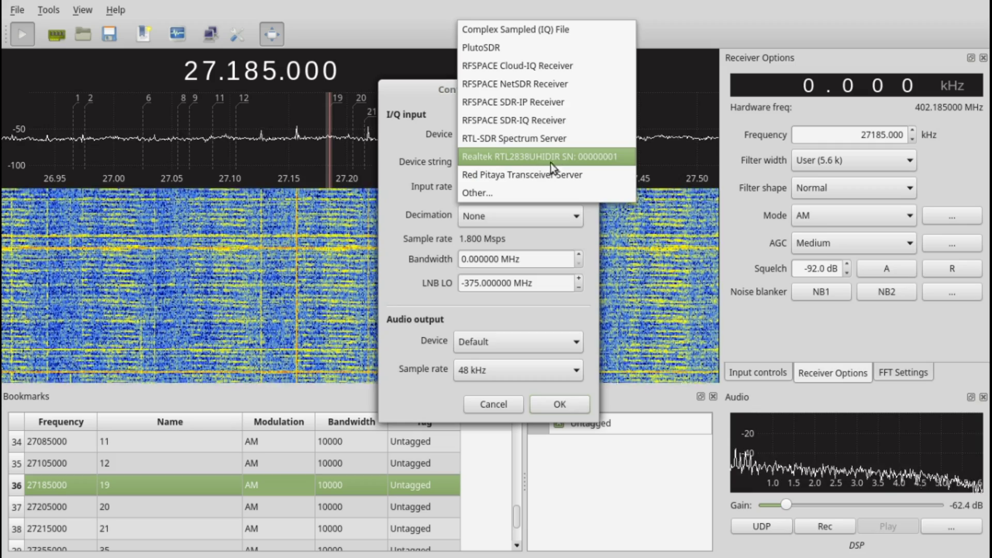
{"action": "left_click", "coordinate": [550, 165]}
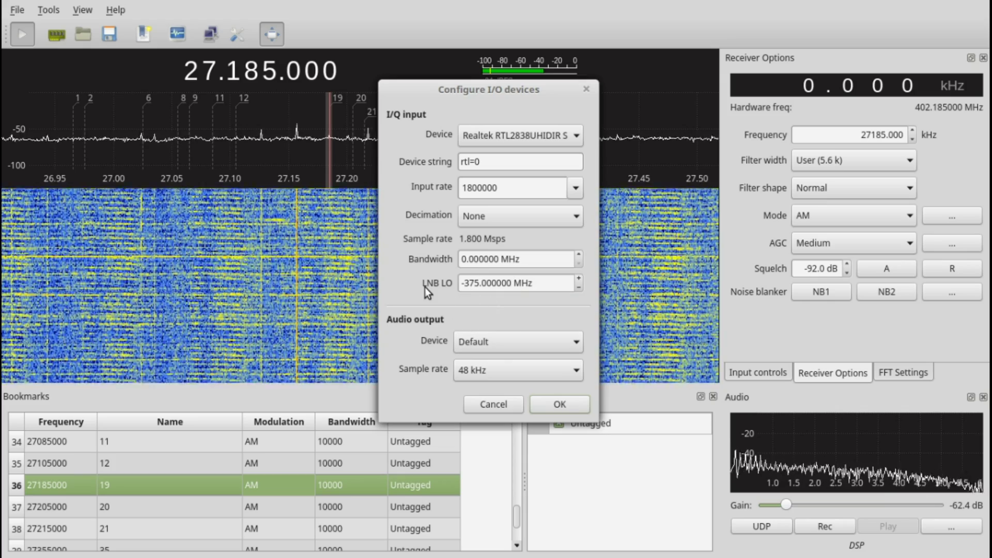
{"action": "left_click", "coordinate": [560, 404]}
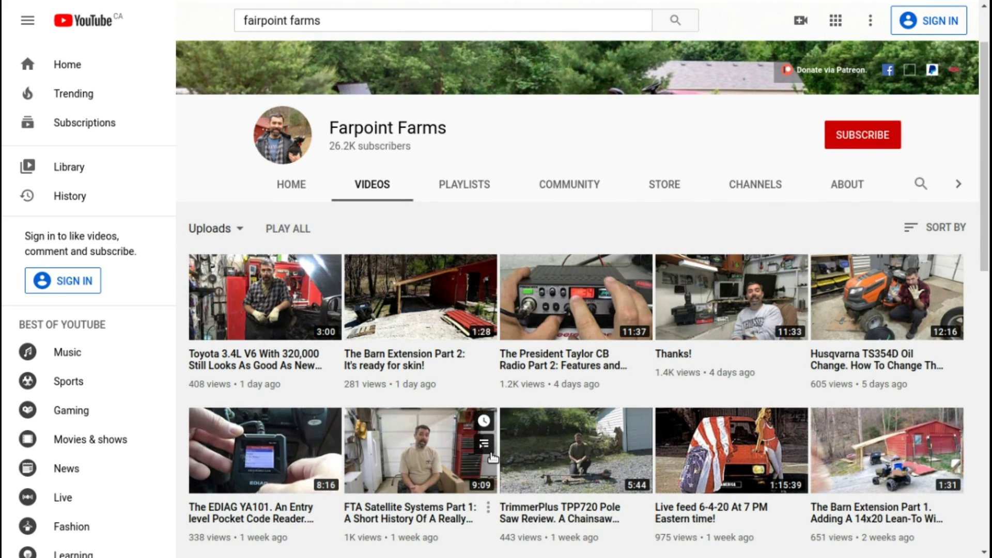
{"action": "scroll", "coordinate": [433, 472], "scroll_direction": "down", "scroll_amount": 6}
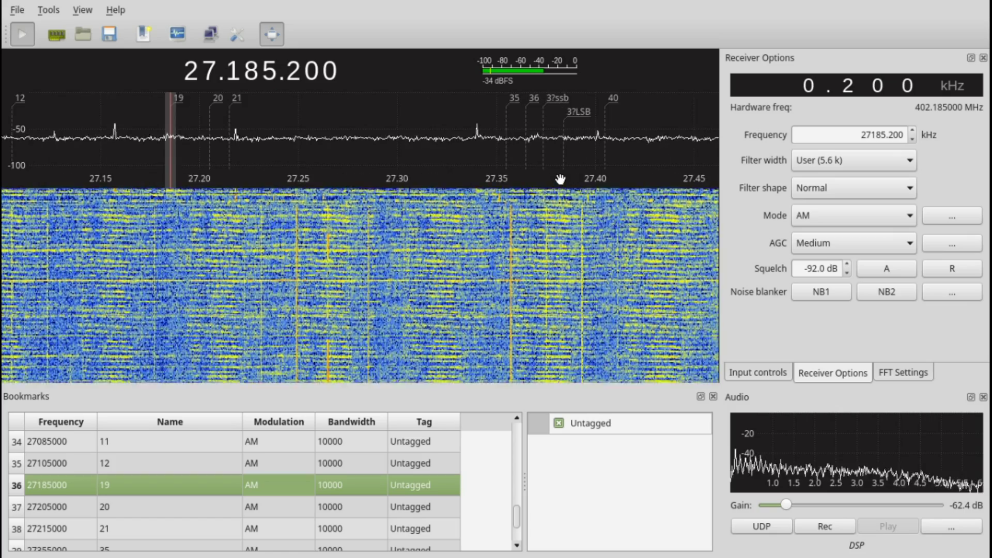
Tune to the 36 bookmark at 27.365 MHz, then zoom and pan the spectrum to 27.3395 MHz.
{"action": "left_click", "coordinate": [459, 99]}
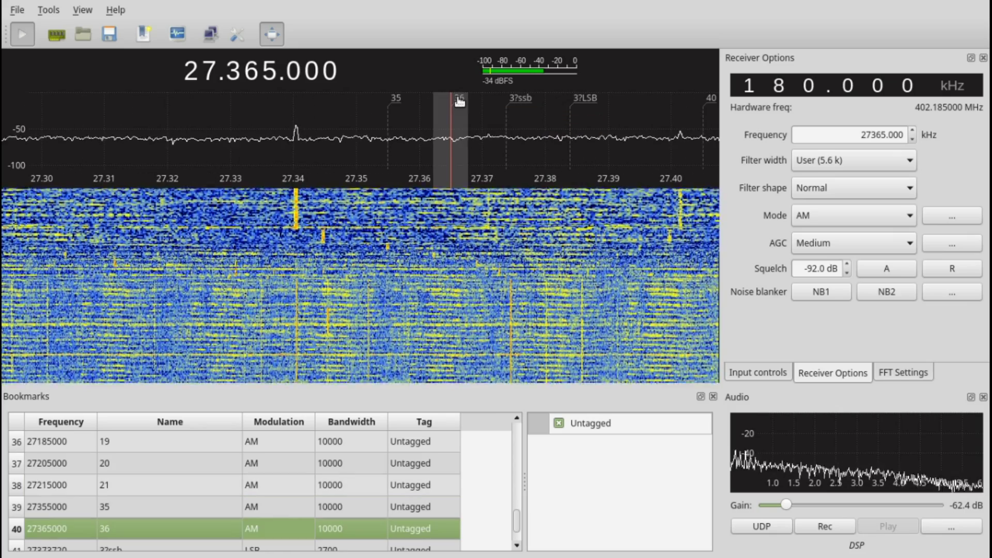
{"action": "scroll", "coordinate": [466, 181], "scroll_direction": "up", "scroll_amount": 3}
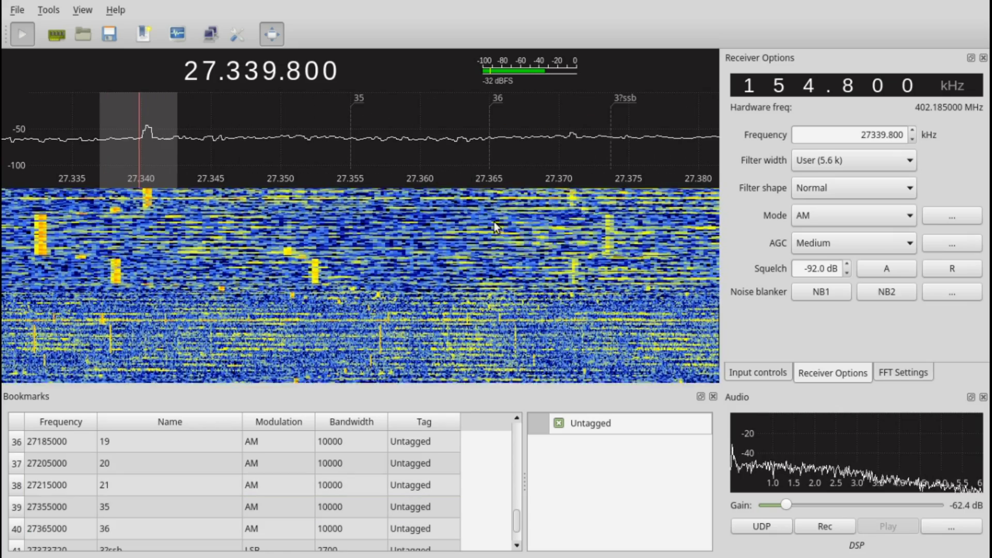
{"action": "scroll", "coordinate": [507, 178], "scroll_direction": "down", "scroll_amount": 1}
{"action": "scroll", "coordinate": [508, 179], "scroll_direction": "down", "scroll_amount": 3}
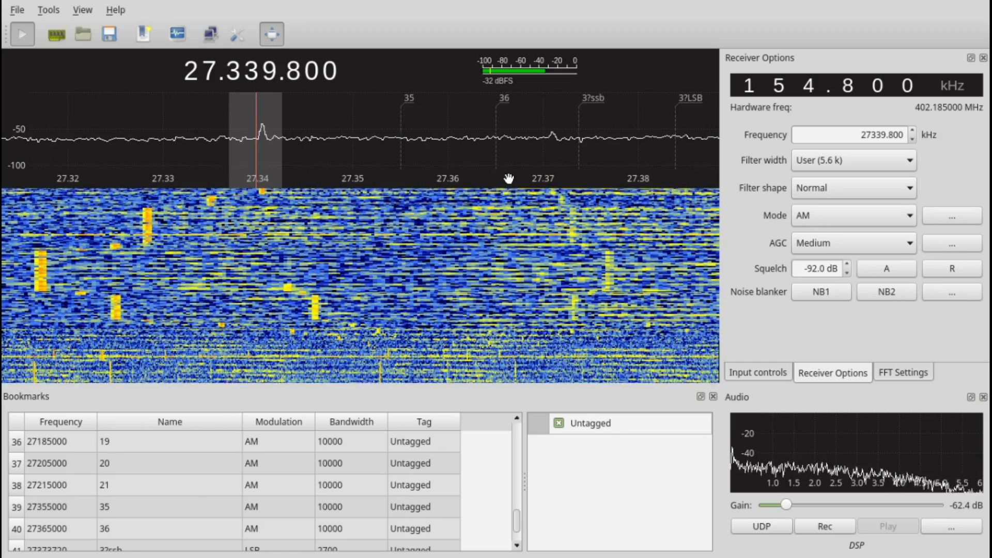
{"action": "left_click_drag", "start_coordinate": [488, 195], "coordinate": [454, 220]}
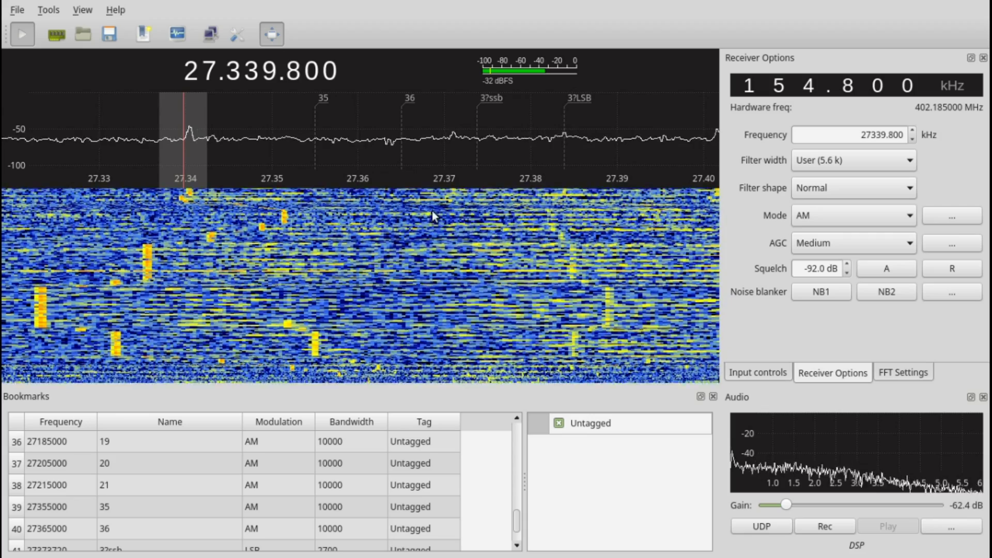
{"action": "scroll", "coordinate": [432, 212], "scroll_direction": "down", "scroll_amount": 3}
{"action": "scroll", "coordinate": [442, 173], "scroll_direction": "down", "scroll_amount": 2}
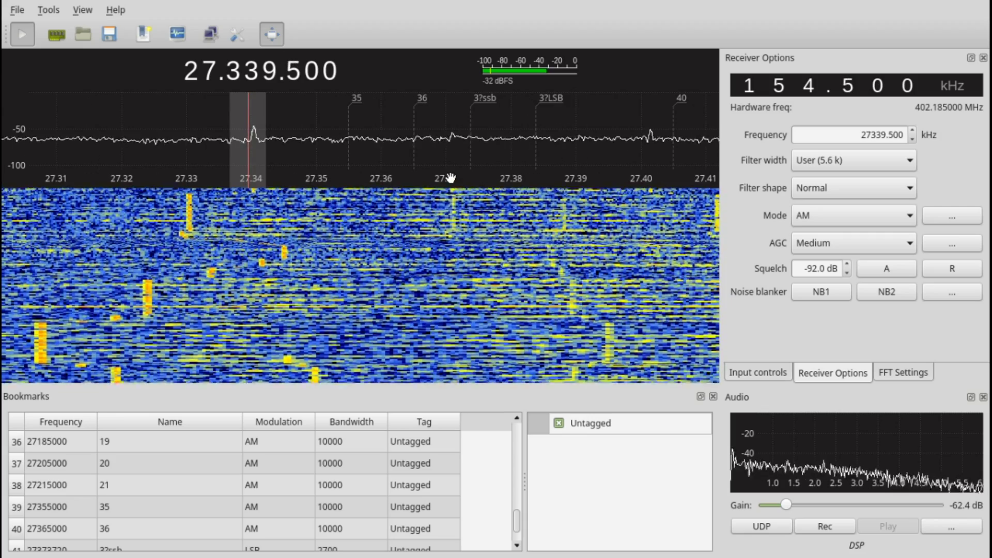
Switch demodulation to LSB and retune to the 36 bookmark at 27.365 MHz.
{"action": "left_click", "coordinate": [874, 214]}
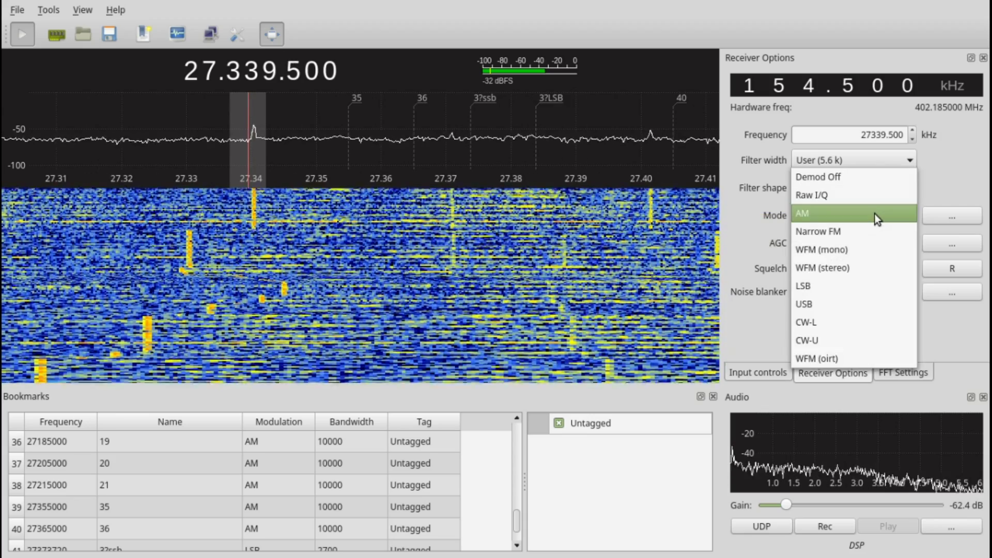
{"action": "left_click", "coordinate": [859, 286]}
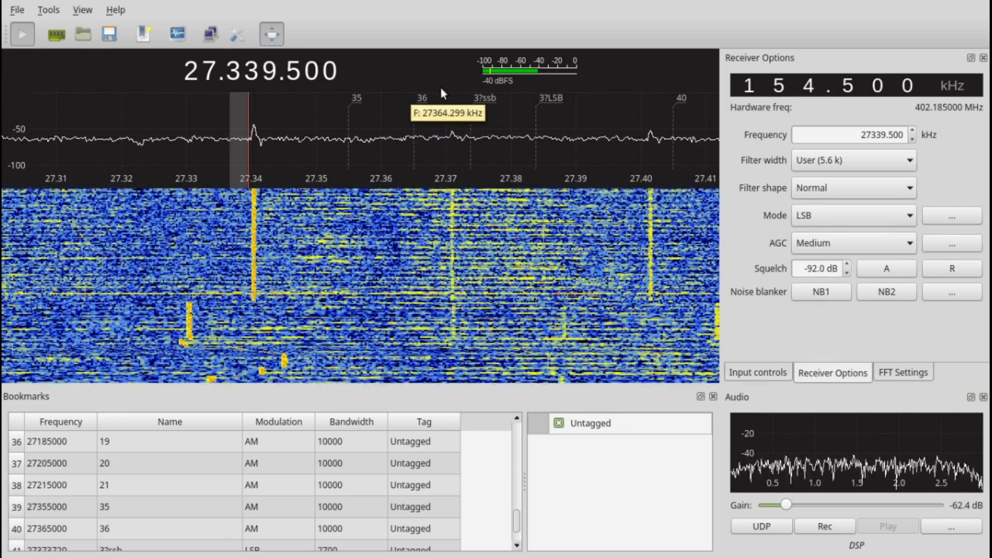
{"action": "left_click", "coordinate": [422, 99]}
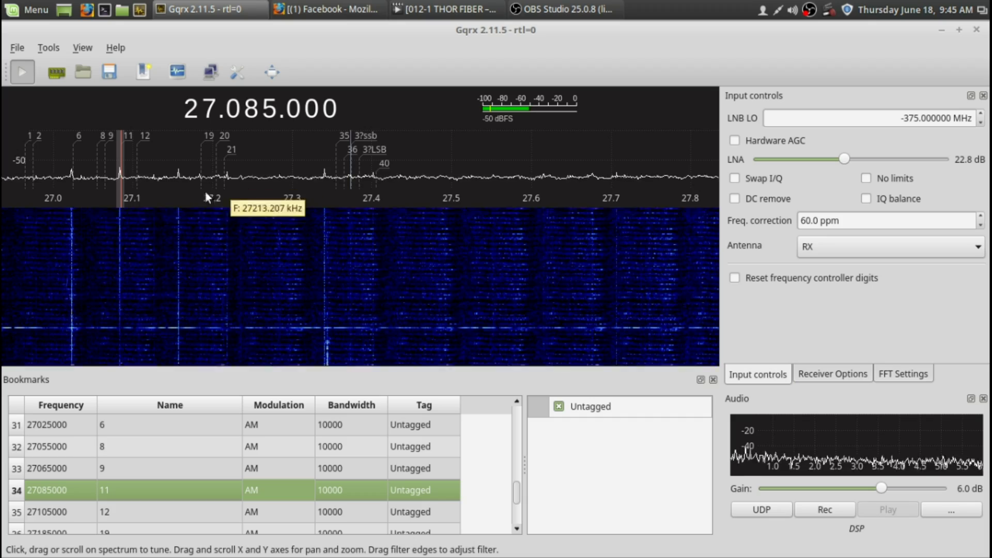
Tune to a waterfall signal and set the demodulation mode to LSB.
{"action": "left_click", "coordinate": [177, 277]}
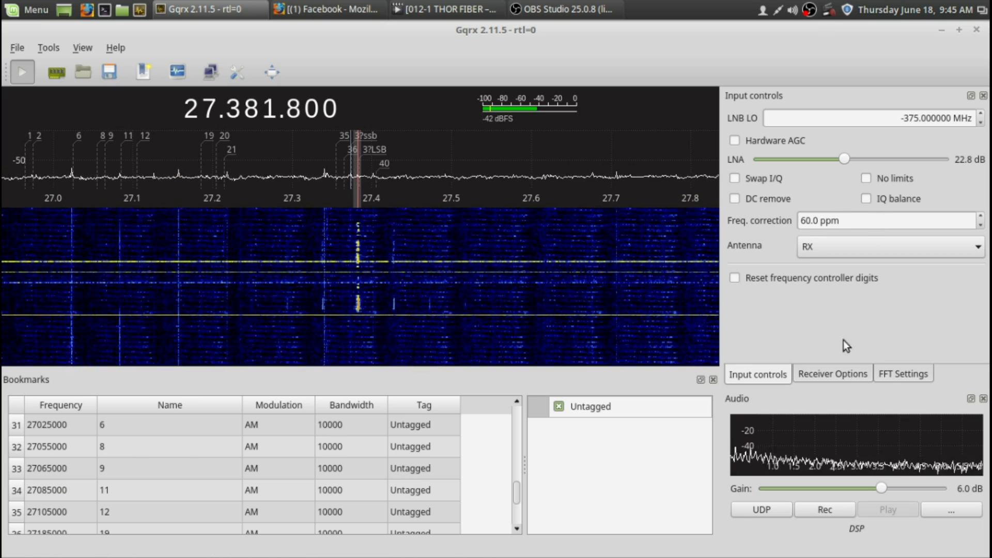
{"action": "left_click", "coordinate": [829, 372]}
{"action": "left_click", "coordinate": [852, 253]}
{"action": "left_click", "coordinate": [854, 321]}
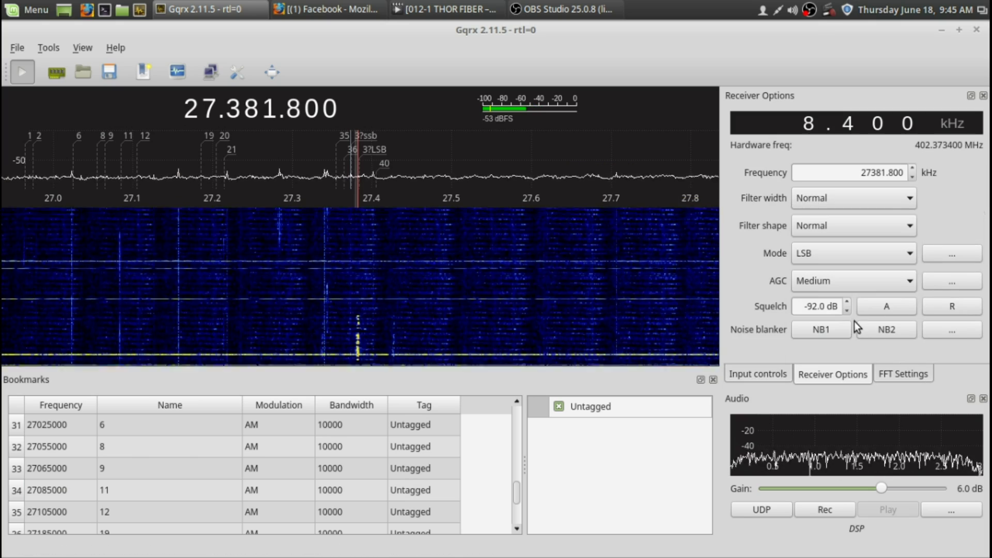
Zoom the FFT frequency axis to 13x and tune onto the 3?LSB bookmarked signal.
{"action": "left_click", "coordinate": [887, 375]}
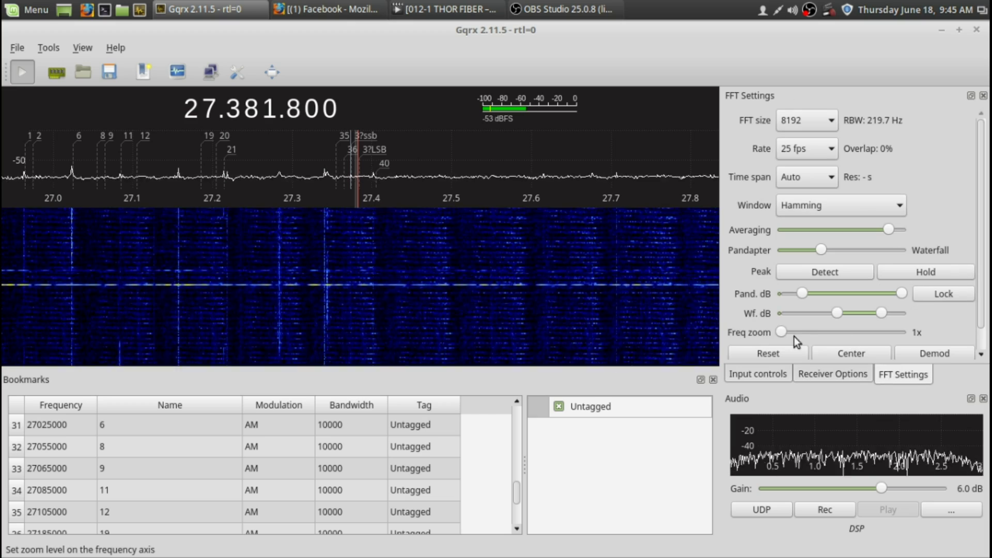
{"action": "left_click_drag", "start_coordinate": [794, 336], "coordinate": [815, 333]}
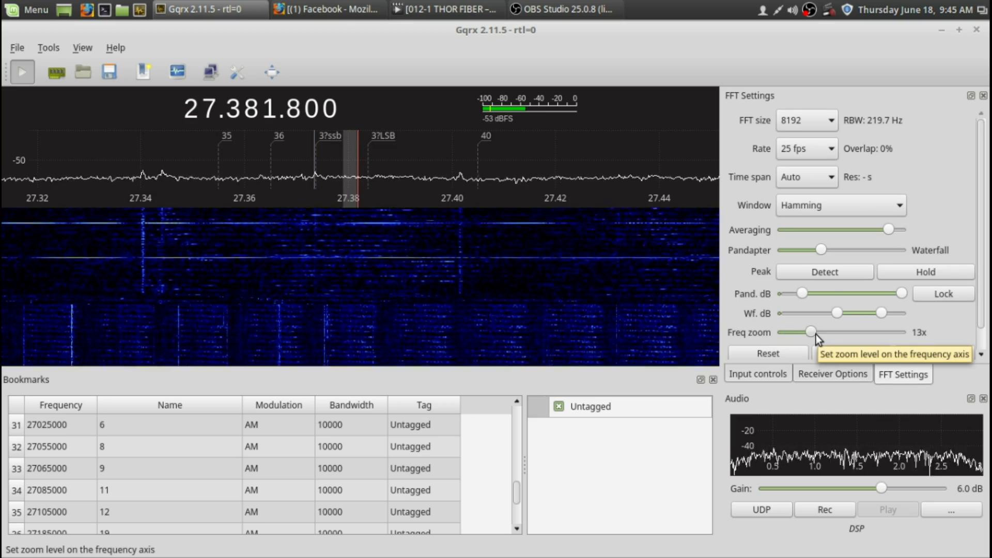
{"action": "left_click", "coordinate": [392, 139]}
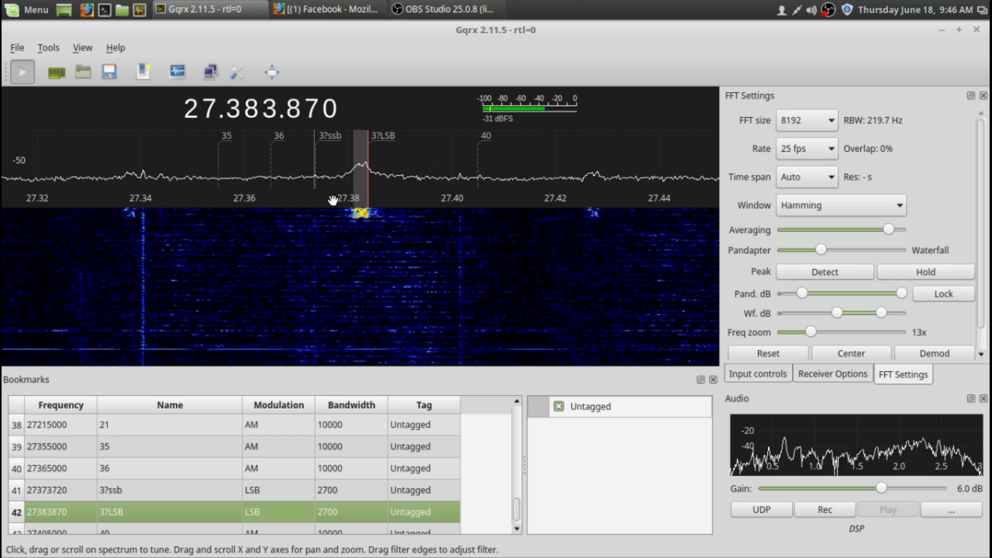
{"action": "scroll", "coordinate": [312, 109], "scroll_direction": "up", "scroll_amount": 4}
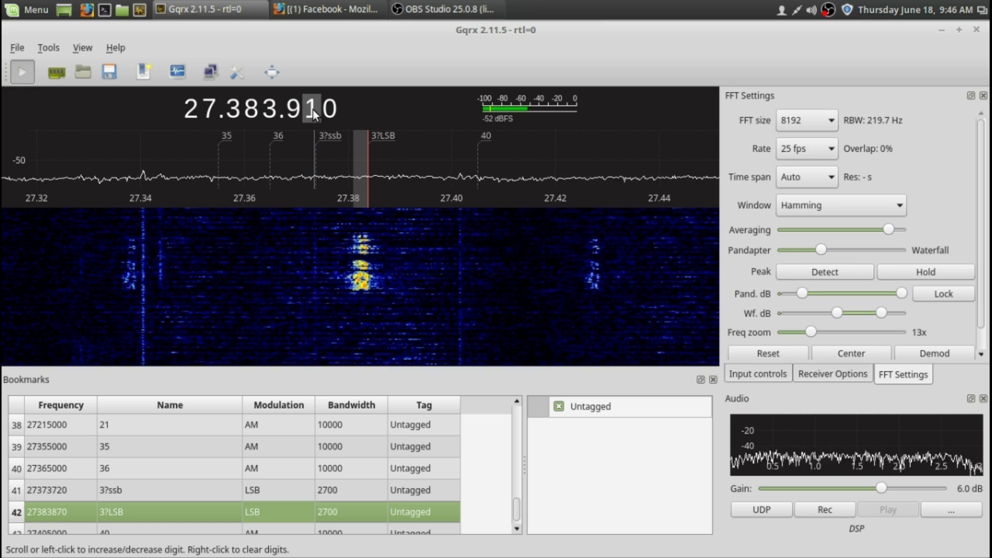
{"action": "scroll", "coordinate": [312, 110], "scroll_direction": "down", "scroll_amount": 1}
Lower the LNA gain a few dB and touch up the tuning digits.
{"action": "left_click", "coordinate": [757, 374]}
{"action": "left_click_drag", "start_coordinate": [912, 160], "coordinate": [887, 162]}
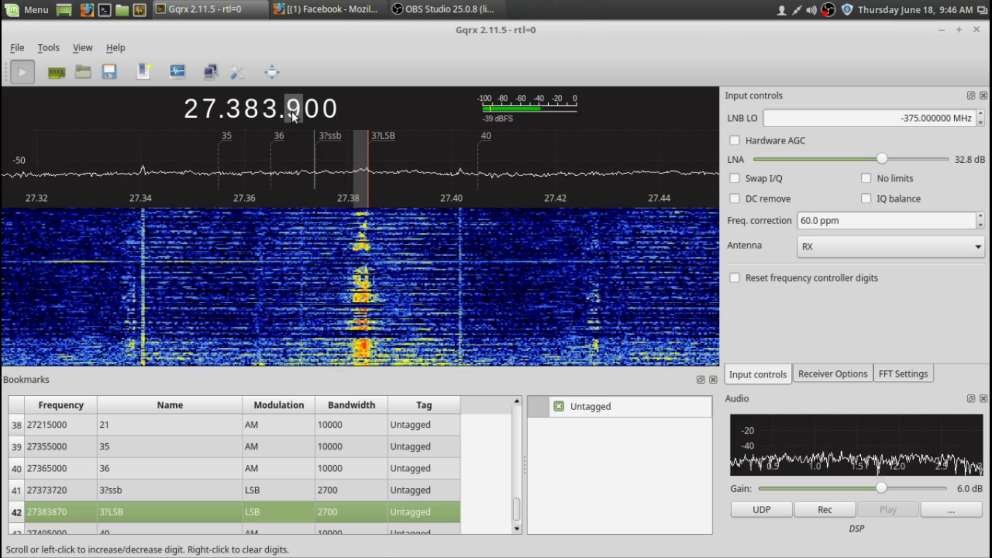
{"action": "scroll", "coordinate": [292, 112], "scroll_direction": "up", "scroll_amount": 2}
{"action": "scroll", "coordinate": [292, 113], "scroll_direction": "down", "scroll_amount": 6}
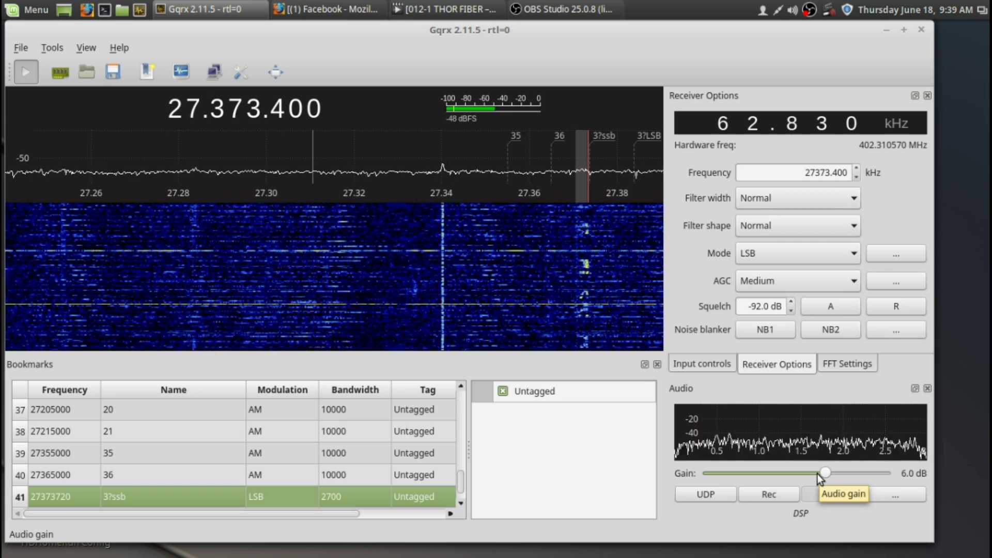
Make Gqrx fullscreen and settle the LNA gain at 30.4 dB after trying 17 and 29 dB.
{"action": "key", "text": "F11"}
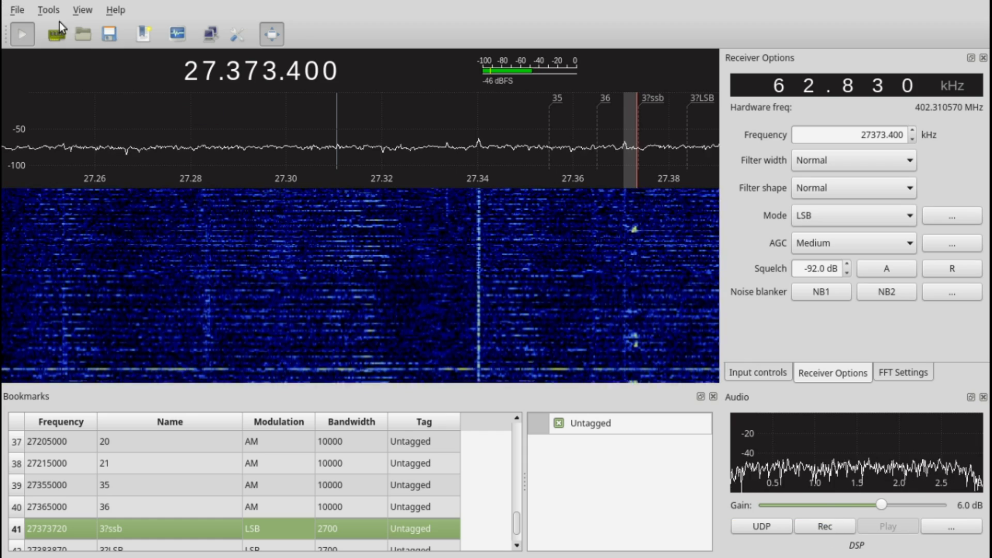
{"action": "left_click", "coordinate": [764, 371]}
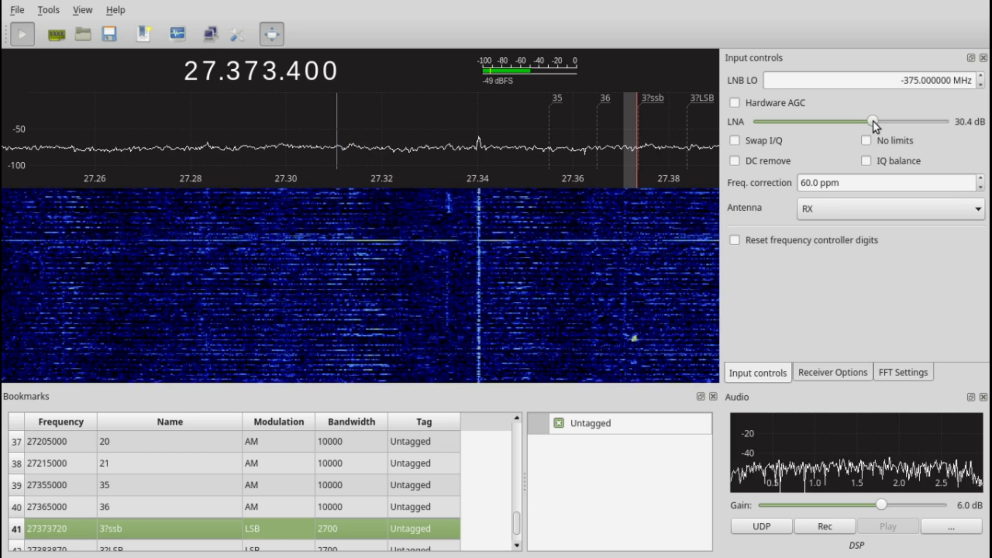
{"action": "left_click_drag", "start_coordinate": [877, 121], "coordinate": [830, 126]}
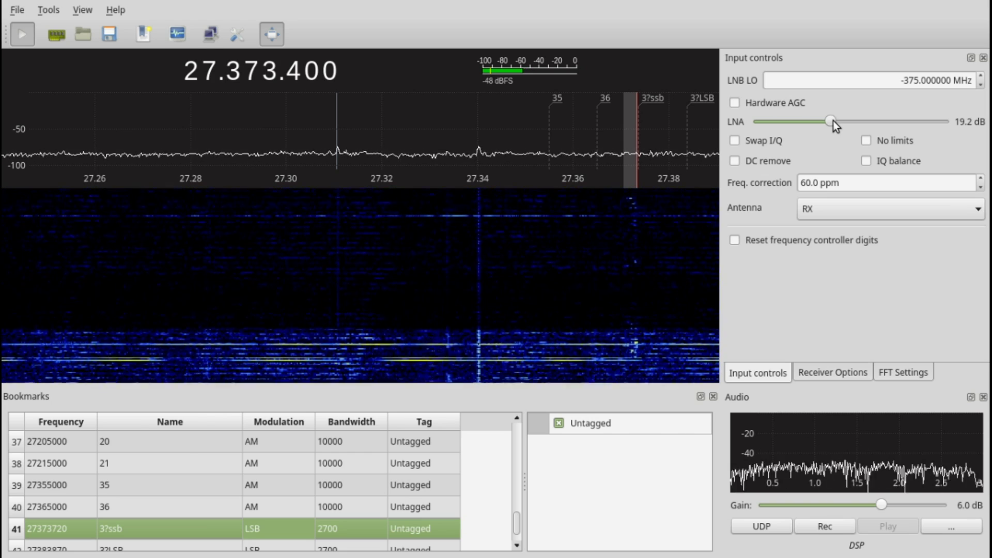
{"action": "left_click_drag", "start_coordinate": [833, 122], "coordinate": [870, 123]}
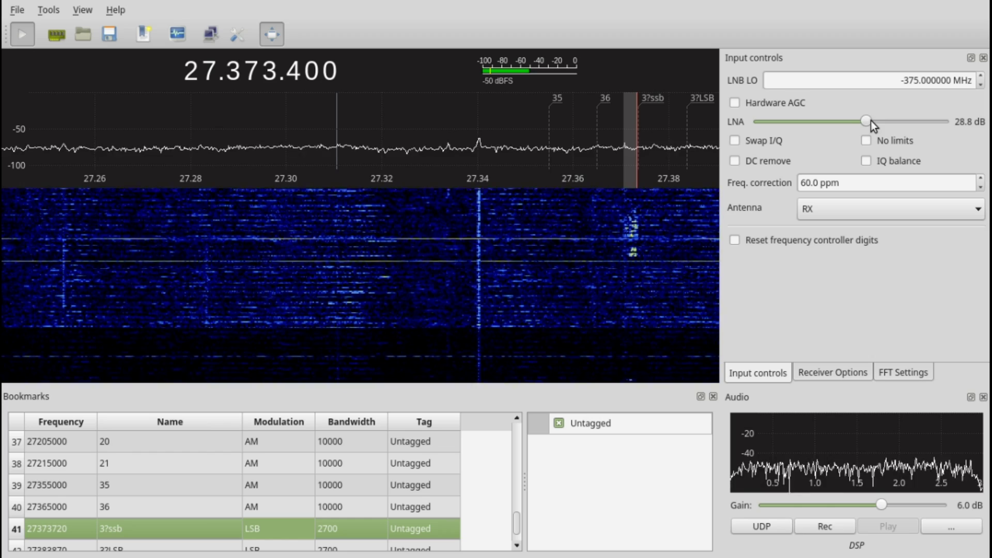
{"action": "left_click_drag", "start_coordinate": [870, 119], "coordinate": [874, 124]}
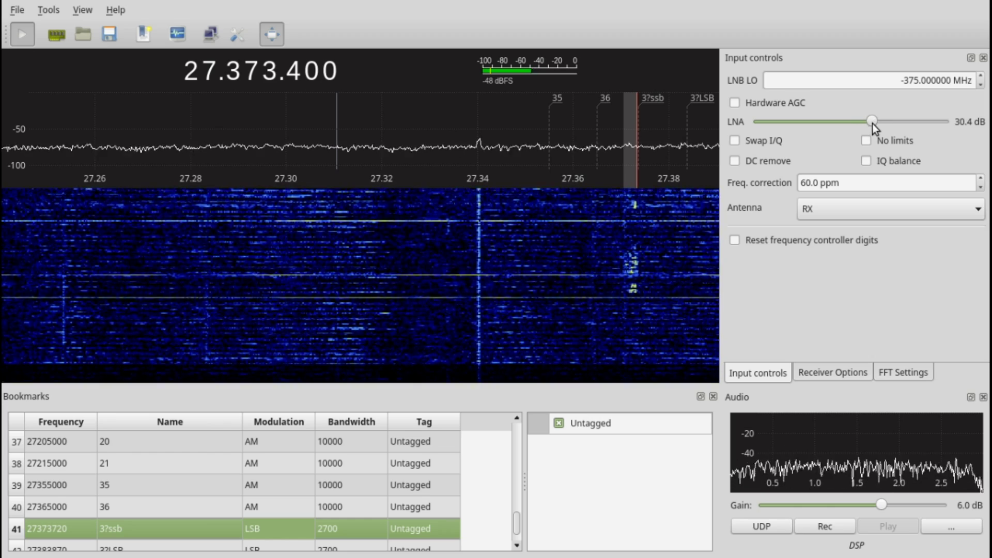
{"action": "mouse_move", "coordinate": [477, 246]}
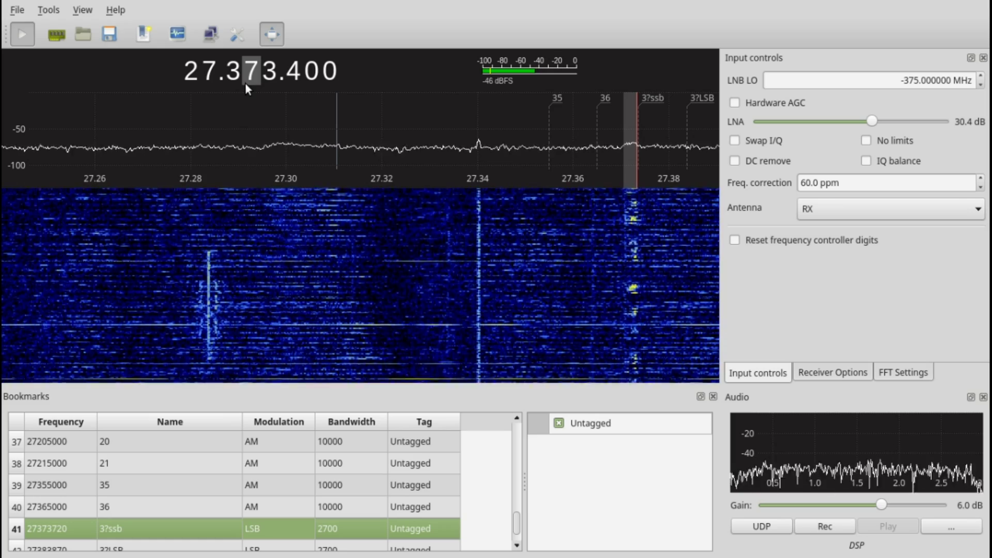
Retune to 27.295.000, then step the kHz digits up to 27.374.000 and show Receiver Options.
{"action": "left_click", "coordinate": [262, 104]}
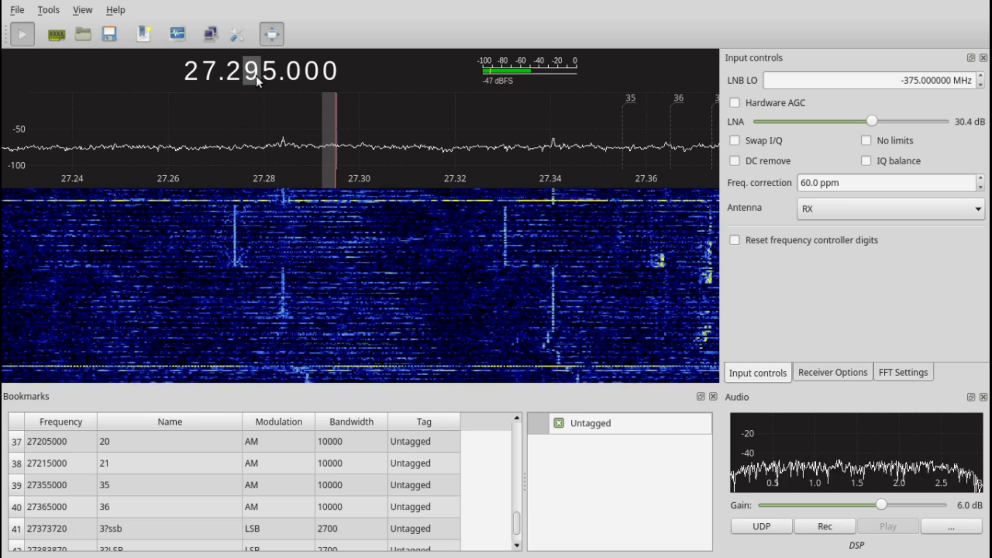
{"action": "scroll", "coordinate": [256, 75], "scroll_direction": "up", "scroll_amount": 2}
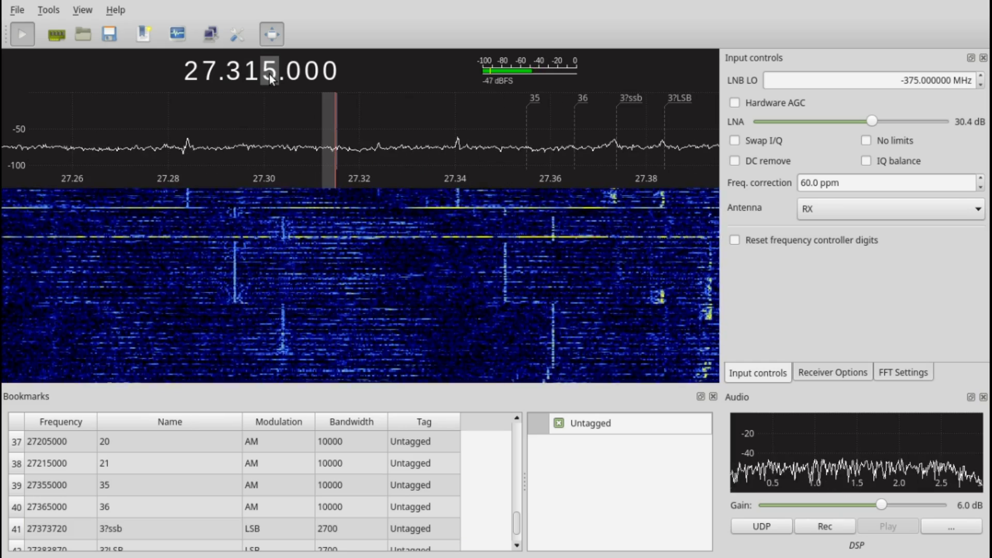
{"action": "scroll", "coordinate": [268, 74], "scroll_direction": "up", "scroll_amount": 5}
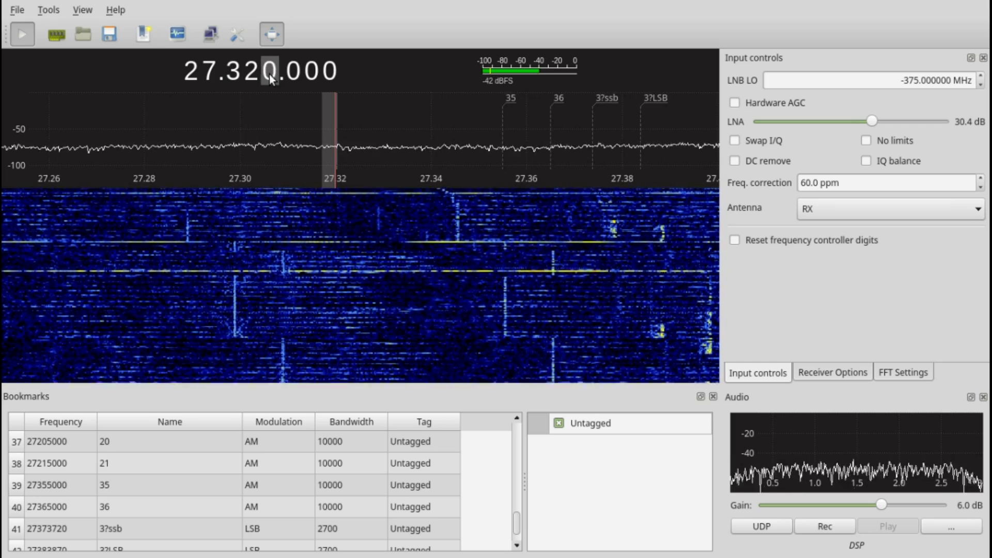
{"action": "scroll", "coordinate": [269, 73], "scroll_direction": "up", "scroll_amount": 18}
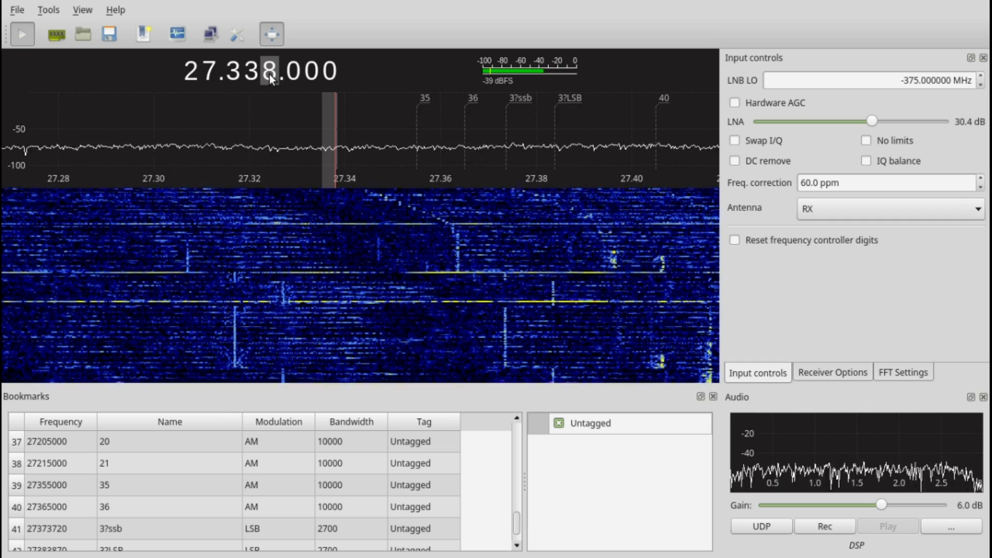
{"action": "scroll", "coordinate": [269, 74], "scroll_direction": "up", "scroll_amount": 3}
{"action": "scroll", "coordinate": [268, 74], "scroll_direction": "up", "scroll_amount": 4}
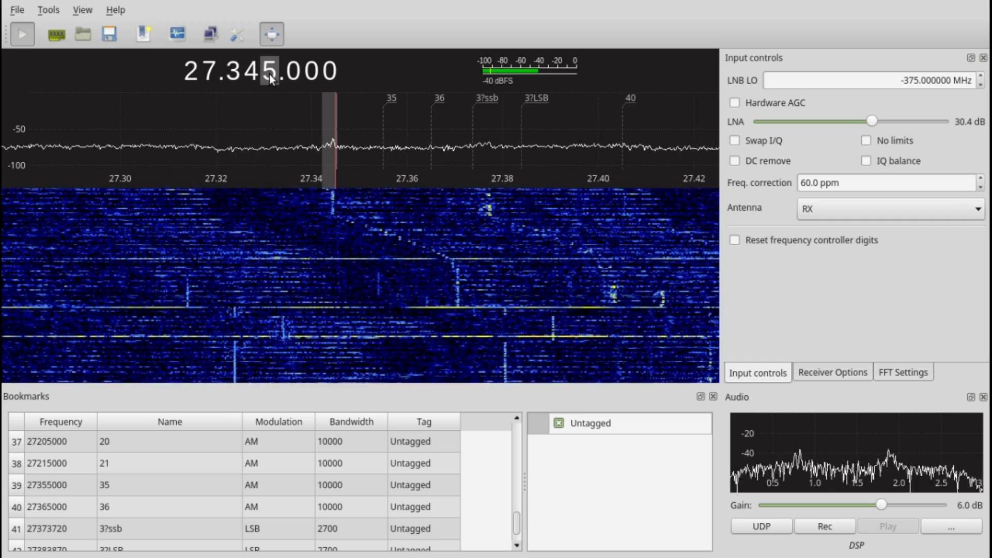
{"action": "scroll", "coordinate": [269, 74], "scroll_direction": "up", "scroll_amount": 19}
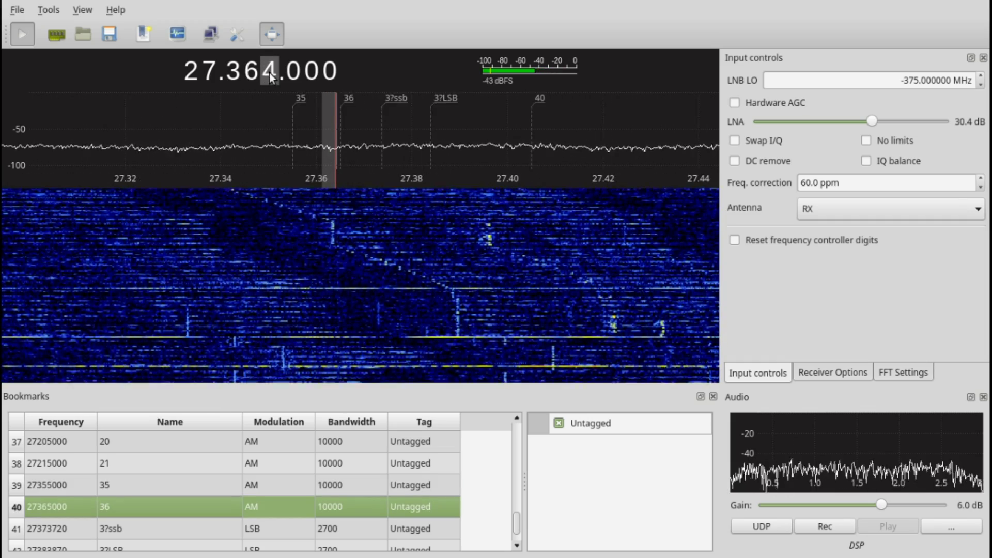
{"action": "scroll", "coordinate": [268, 73], "scroll_direction": "up", "scroll_amount": 10}
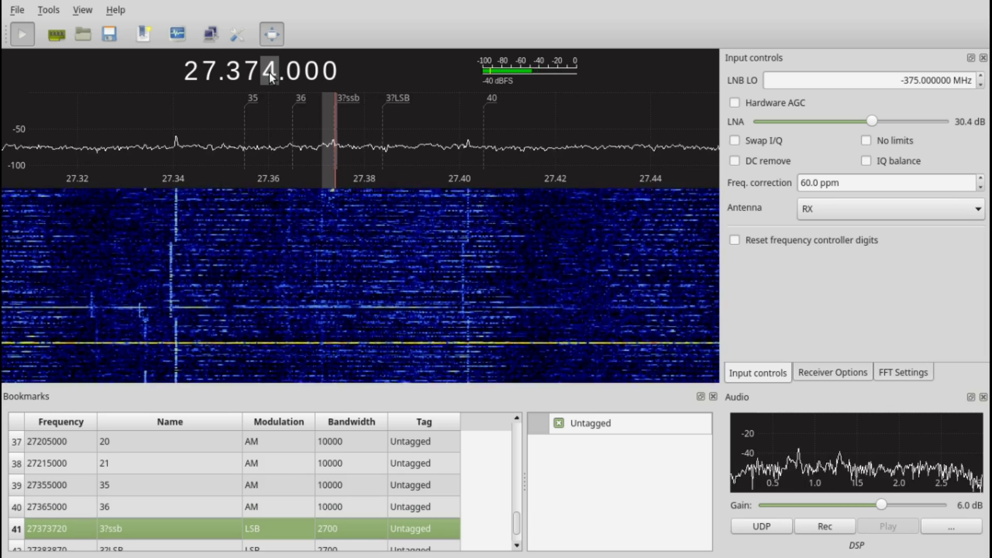
{"action": "scroll", "coordinate": [268, 73], "scroll_direction": "up", "scroll_amount": 1}
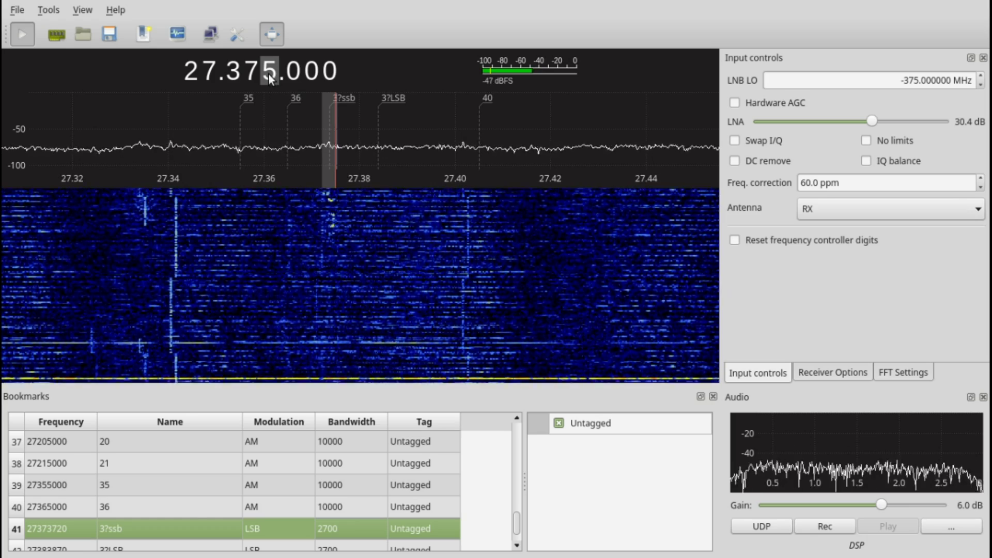
{"action": "scroll", "coordinate": [268, 73], "scroll_direction": "down", "scroll_amount": 1}
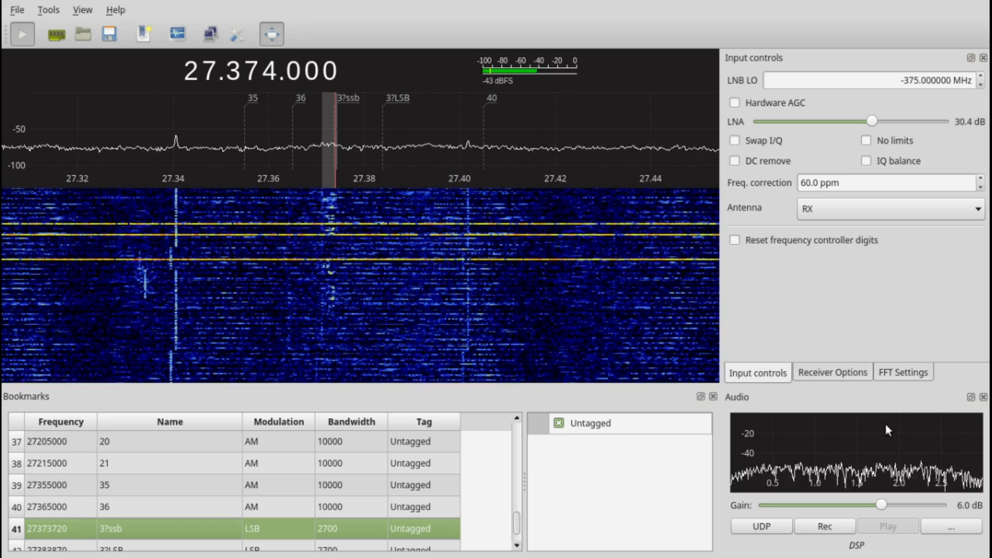
{"action": "left_click", "coordinate": [825, 370]}
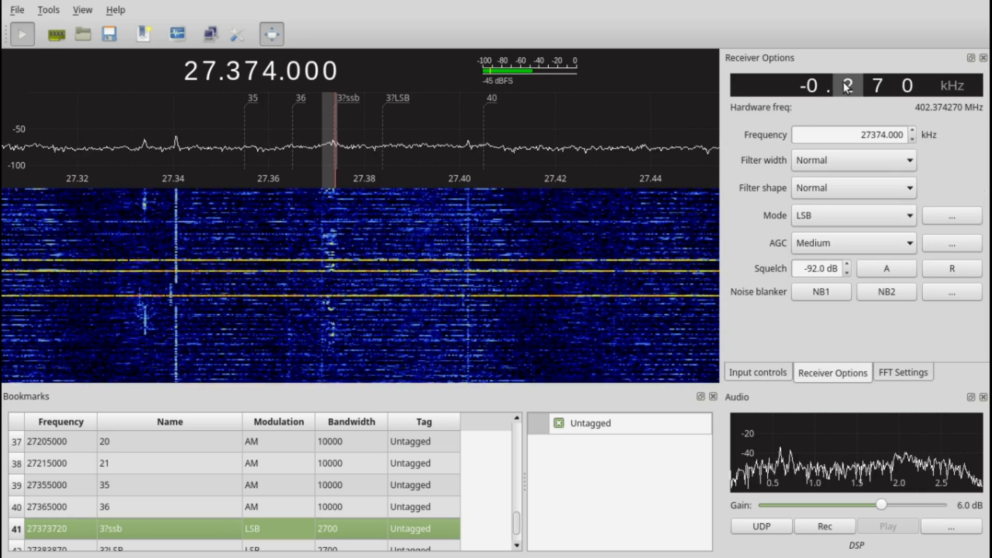
Adjust the 10 Hz, 100 Hz and 1 kHz digits until the LSB tuning reads 27.373.400.
{"action": "scroll", "coordinate": [845, 87], "scroll_direction": "up", "scroll_amount": 1}
{"action": "scroll", "coordinate": [845, 90], "scroll_direction": "down", "scroll_amount": 3}
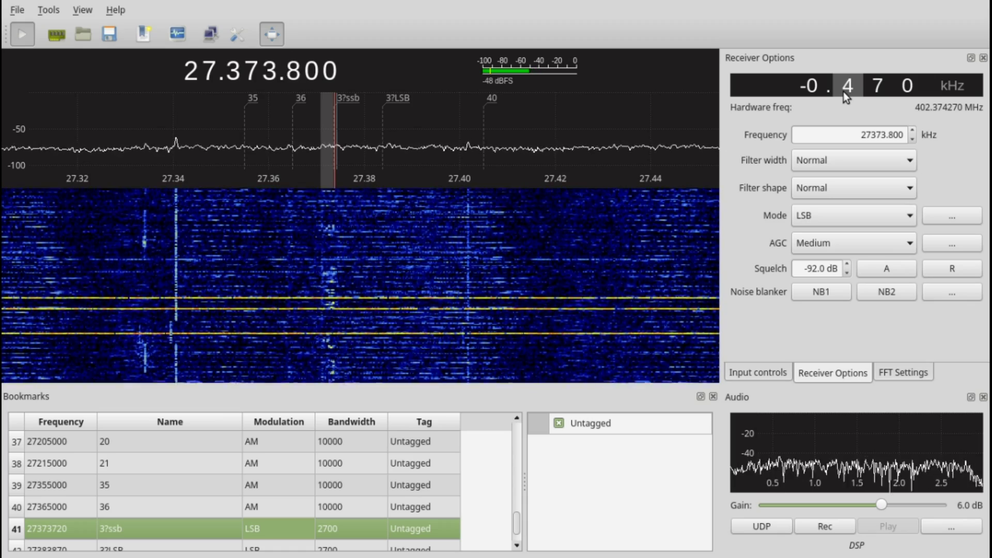
{"action": "scroll", "coordinate": [841, 92], "scroll_direction": "down", "scroll_amount": 4}
{"action": "scroll", "coordinate": [840, 93], "scroll_direction": "up", "scroll_amount": 2}
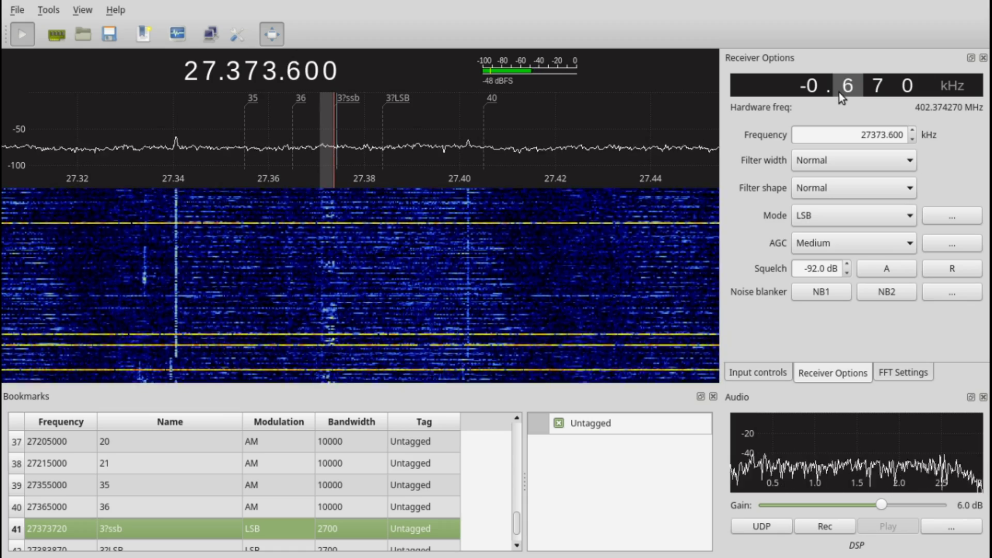
{"action": "scroll", "coordinate": [841, 93], "scroll_direction": "up", "scroll_amount": 6}
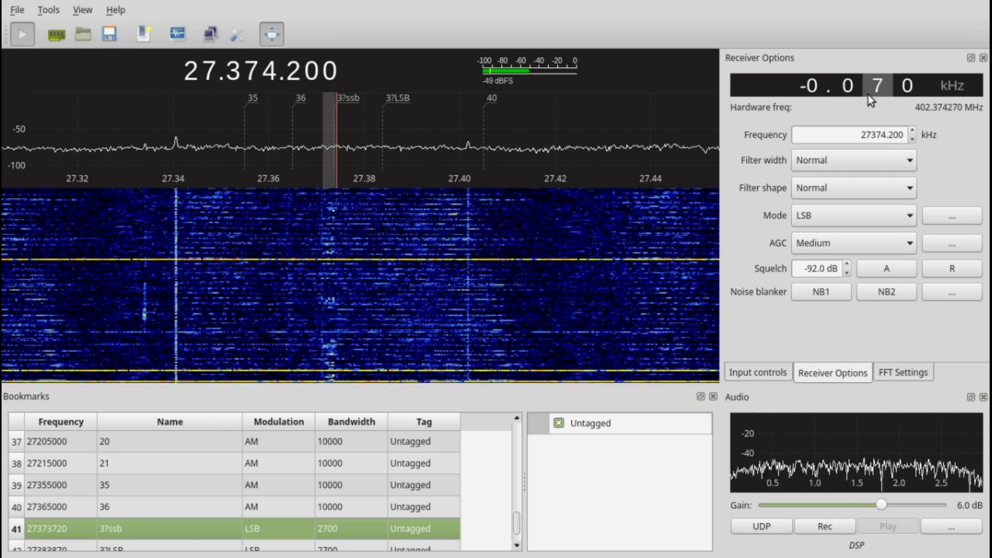
{"action": "scroll", "coordinate": [875, 92], "scroll_direction": "down", "scroll_amount": 3}
{"action": "scroll", "coordinate": [874, 92], "scroll_direction": "up", "scroll_amount": 2}
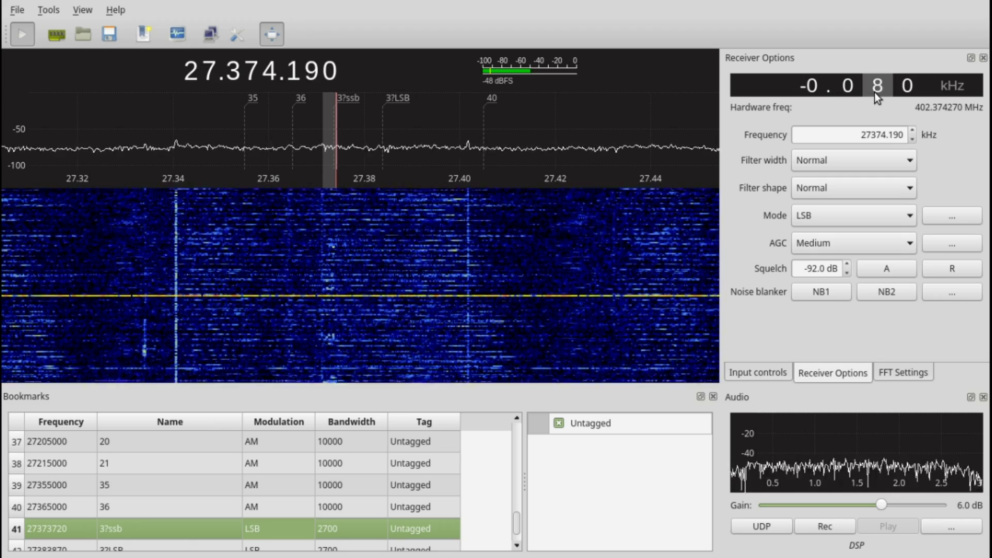
{"action": "scroll", "coordinate": [874, 93], "scroll_direction": "up", "scroll_amount": 8}
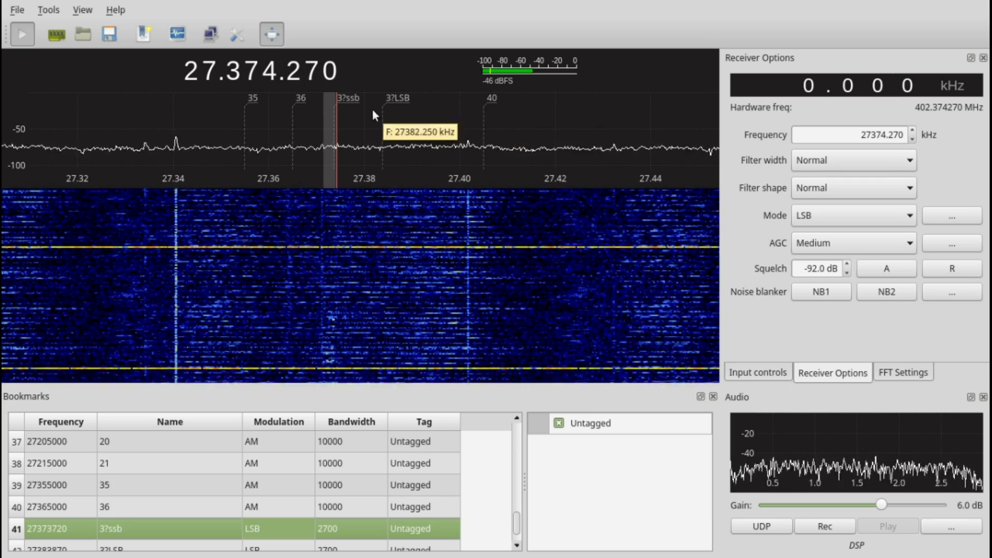
{"action": "scroll", "coordinate": [313, 78], "scroll_direction": "down", "scroll_amount": 3}
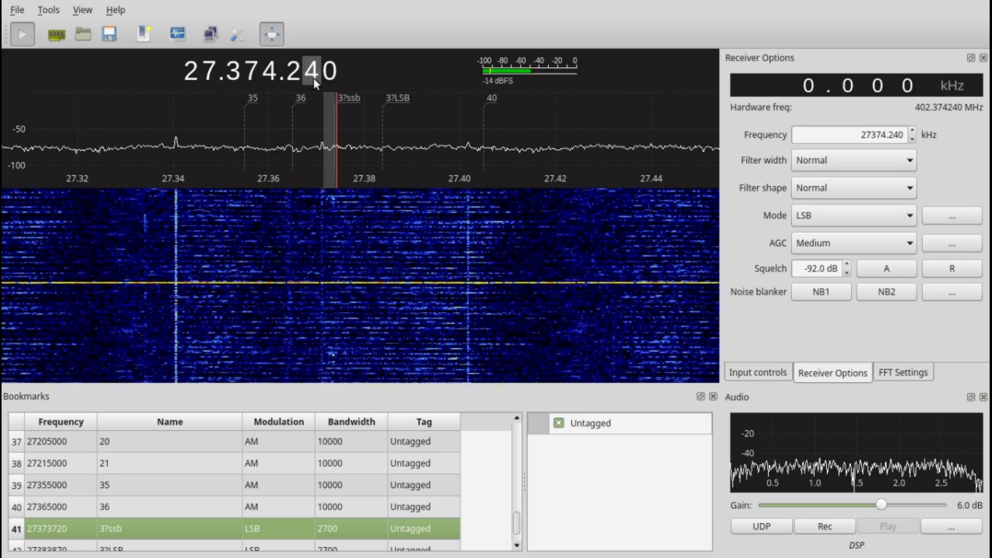
{"action": "scroll", "coordinate": [313, 78], "scroll_direction": "down", "scroll_amount": 5}
{"action": "scroll", "coordinate": [313, 78], "scroll_direction": "up", "scroll_amount": 1}
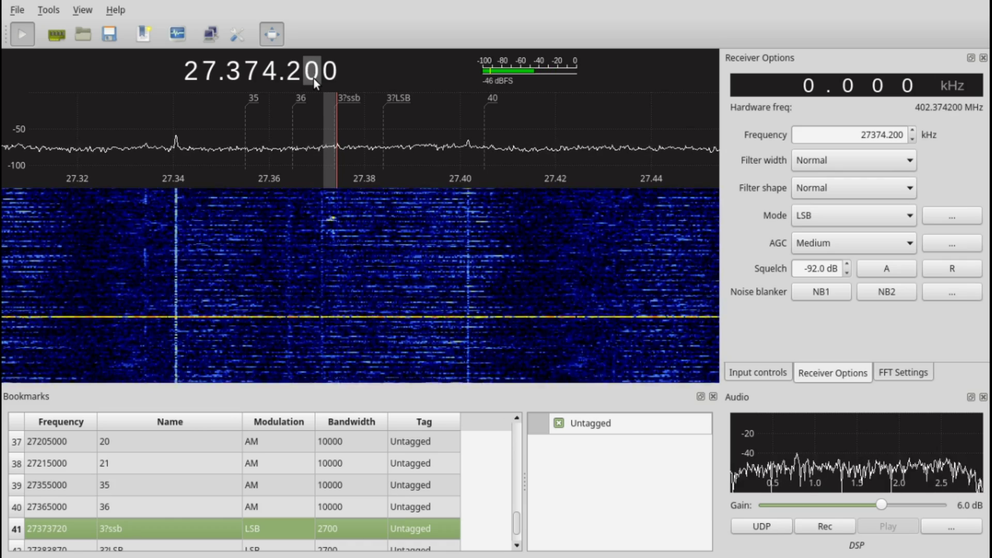
{"action": "scroll", "coordinate": [290, 78], "scroll_direction": "down", "scroll_amount": 3}
{"action": "scroll", "coordinate": [291, 79], "scroll_direction": "up", "scroll_amount": 1}
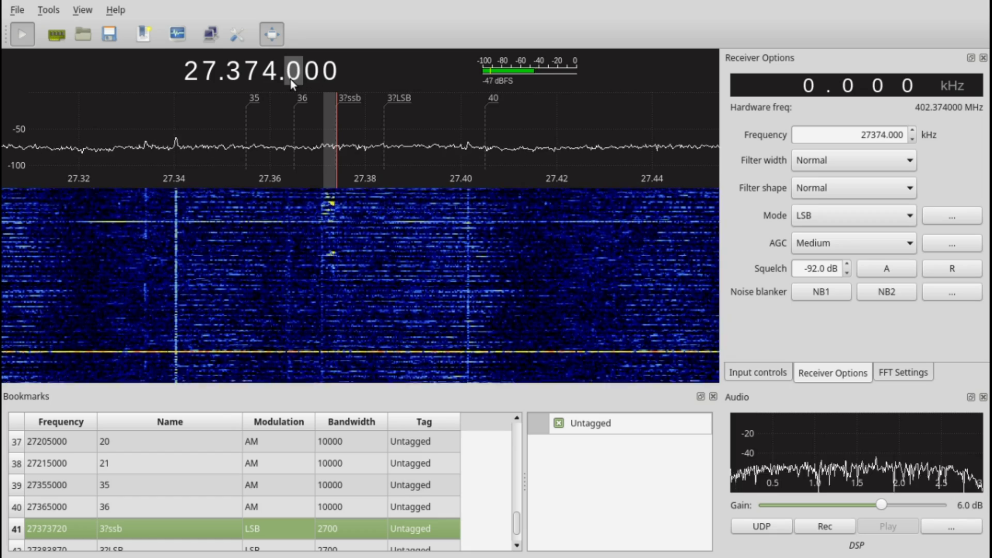
{"action": "scroll", "coordinate": [269, 82], "scroll_direction": "down", "scroll_amount": 1}
{"action": "scroll", "coordinate": [270, 78], "scroll_direction": "up", "scroll_amount": 3}
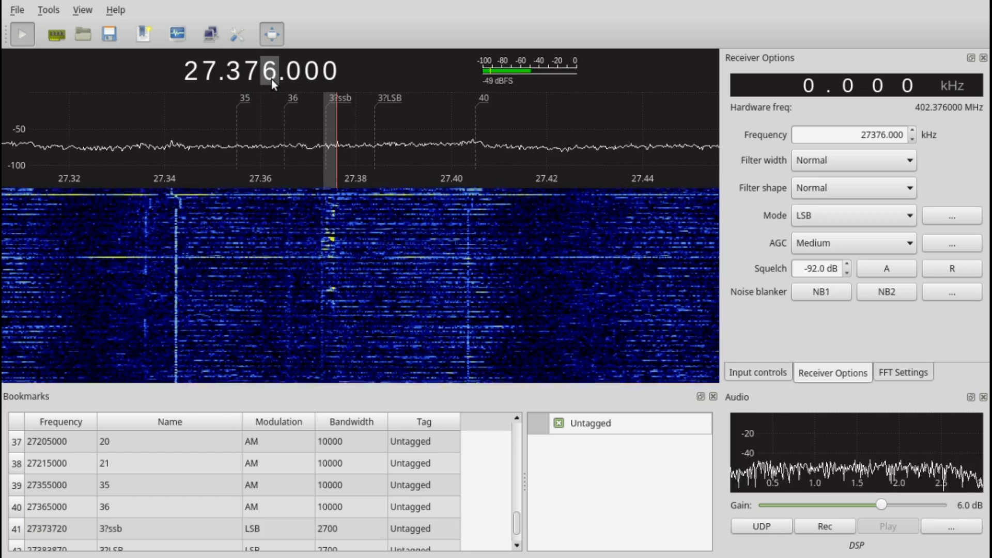
{"action": "scroll", "coordinate": [271, 79], "scroll_direction": "down", "scroll_amount": 2}
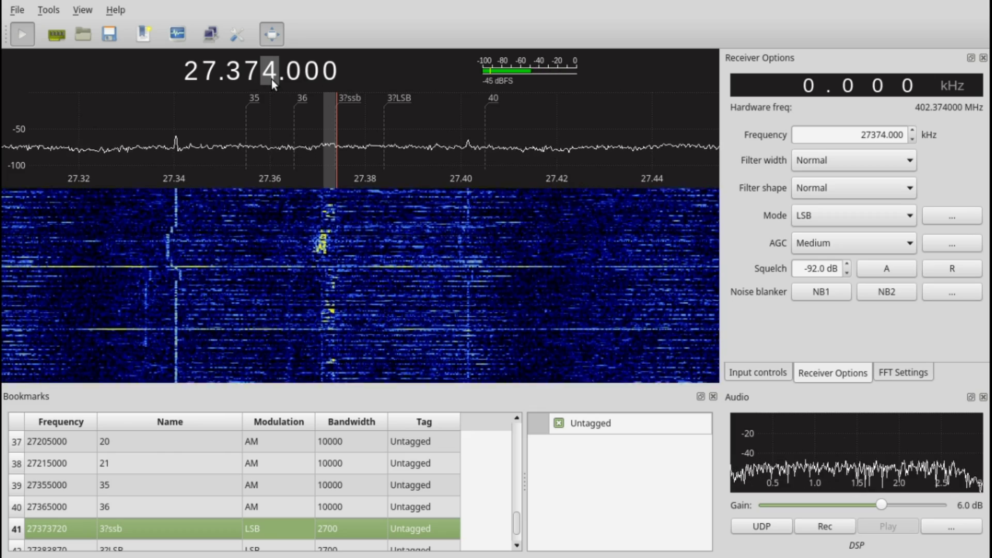
{"action": "scroll", "coordinate": [271, 80], "scroll_direction": "down", "scroll_amount": 1}
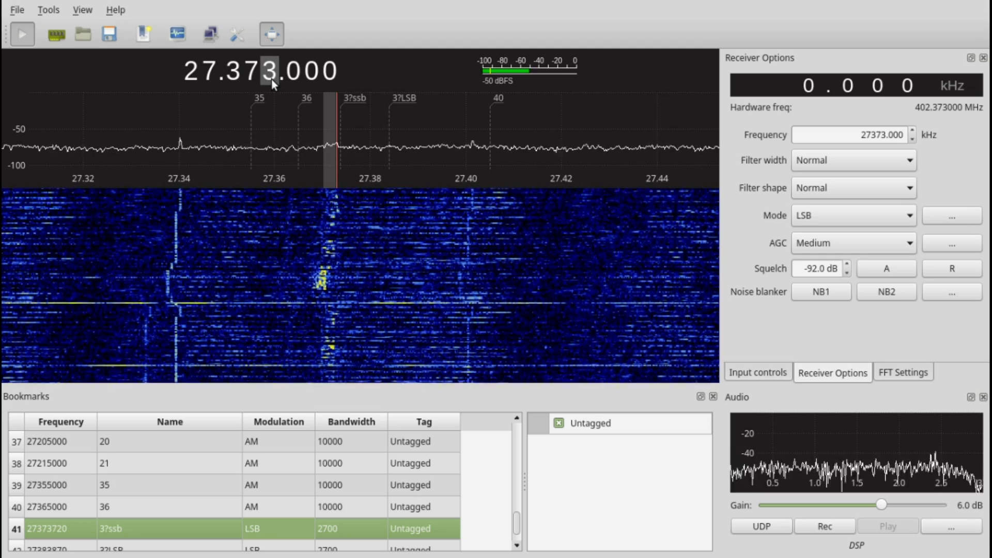
{"action": "scroll", "coordinate": [271, 79], "scroll_direction": "up", "scroll_amount": 1}
{"action": "scroll", "coordinate": [292, 72], "scroll_direction": "up", "scroll_amount": 2}
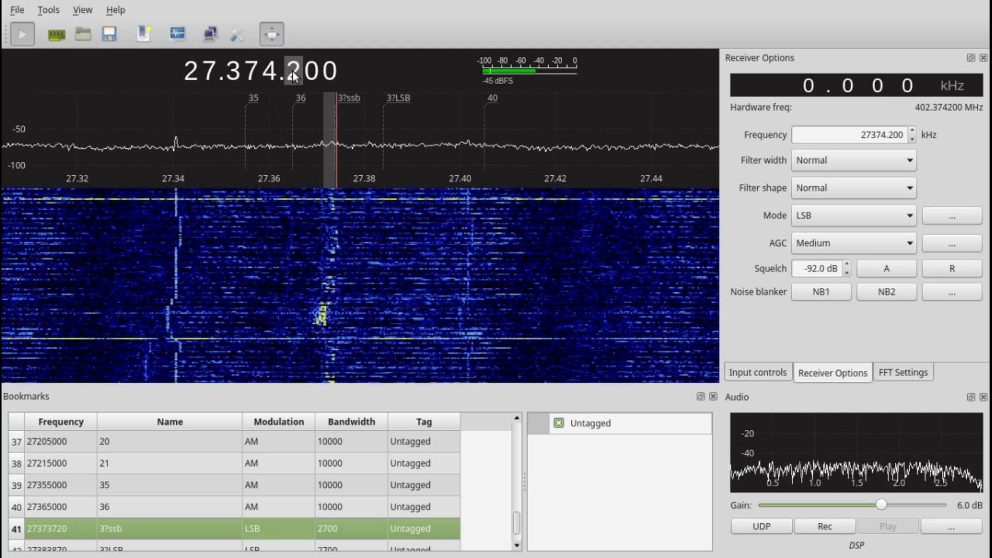
{"action": "scroll", "coordinate": [293, 71], "scroll_direction": "up", "scroll_amount": 3}
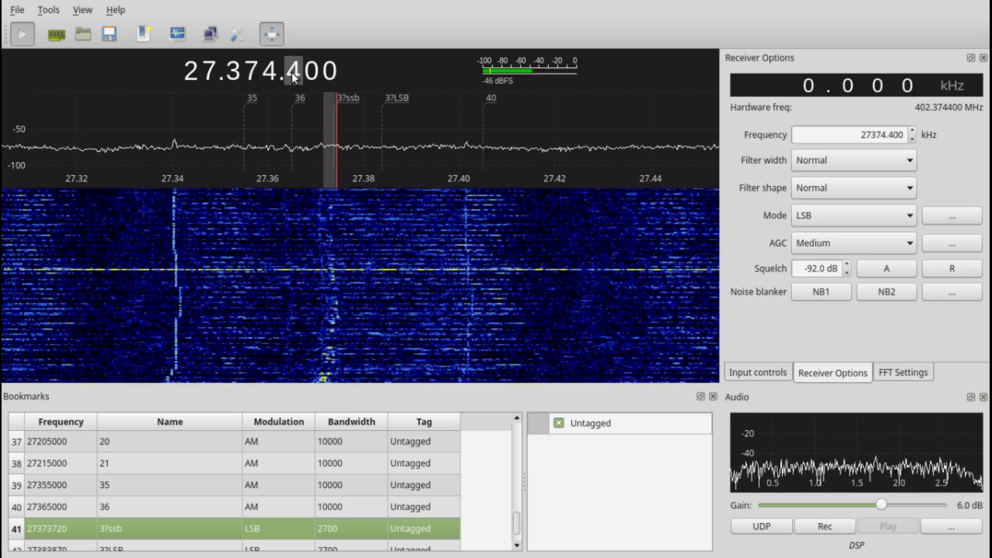
{"action": "scroll", "coordinate": [292, 73], "scroll_direction": "up", "scroll_amount": 1}
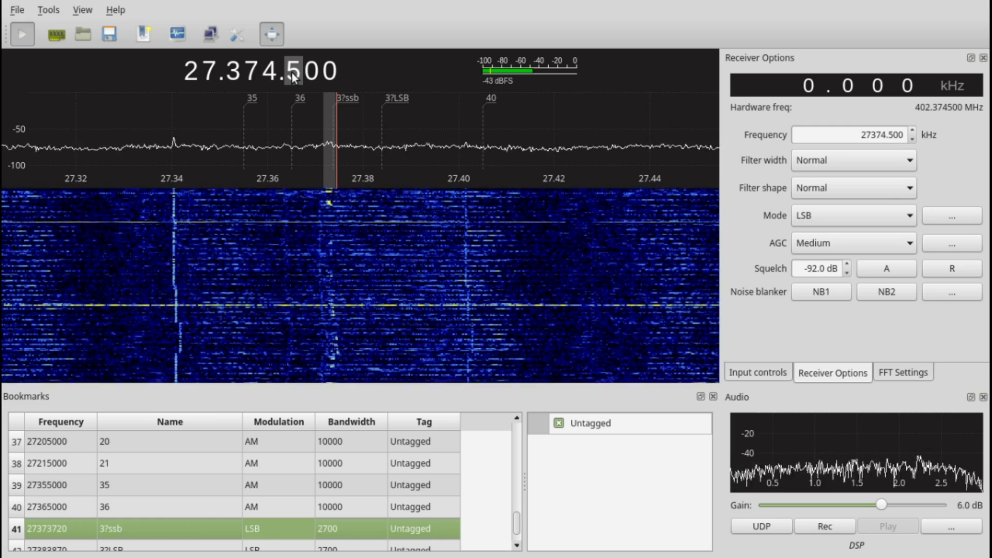
{"action": "scroll", "coordinate": [289, 75], "scroll_direction": "down", "scroll_amount": 1}
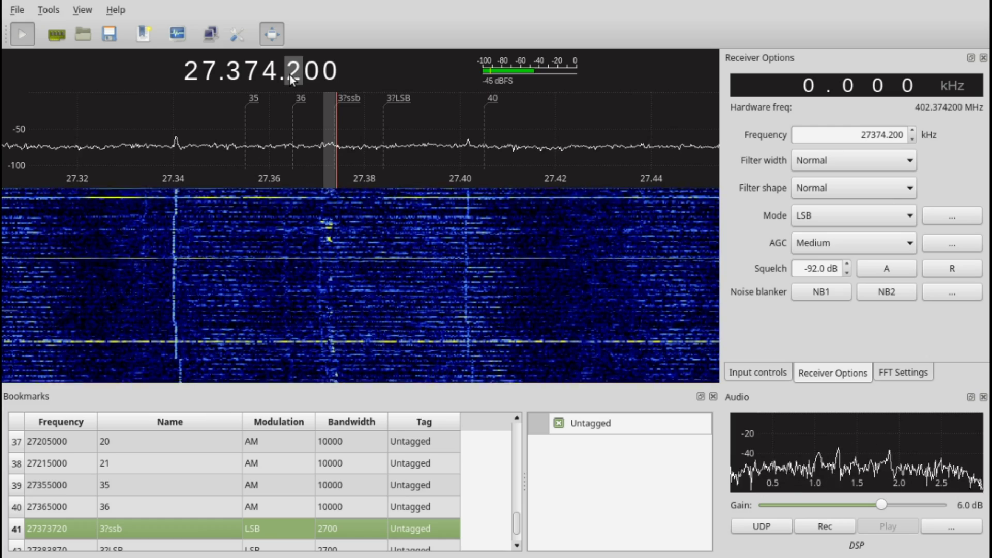
{"action": "scroll", "coordinate": [290, 75], "scroll_direction": "down", "scroll_amount": 1}
{"action": "scroll", "coordinate": [291, 75], "scroll_direction": "down", "scroll_amount": 3}
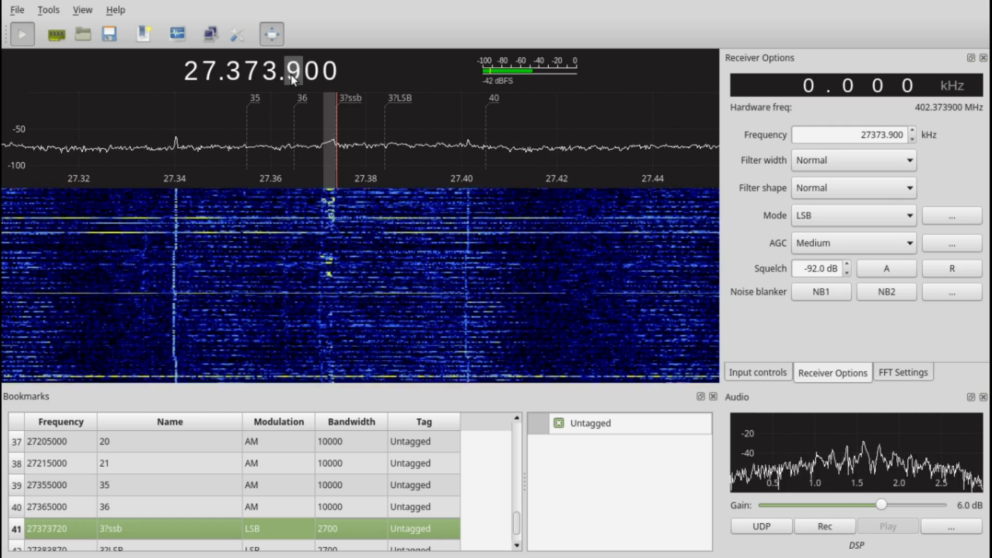
{"action": "scroll", "coordinate": [291, 75], "scroll_direction": "down", "scroll_amount": 1}
{"action": "scroll", "coordinate": [291, 76], "scroll_direction": "down", "scroll_amount": 2}
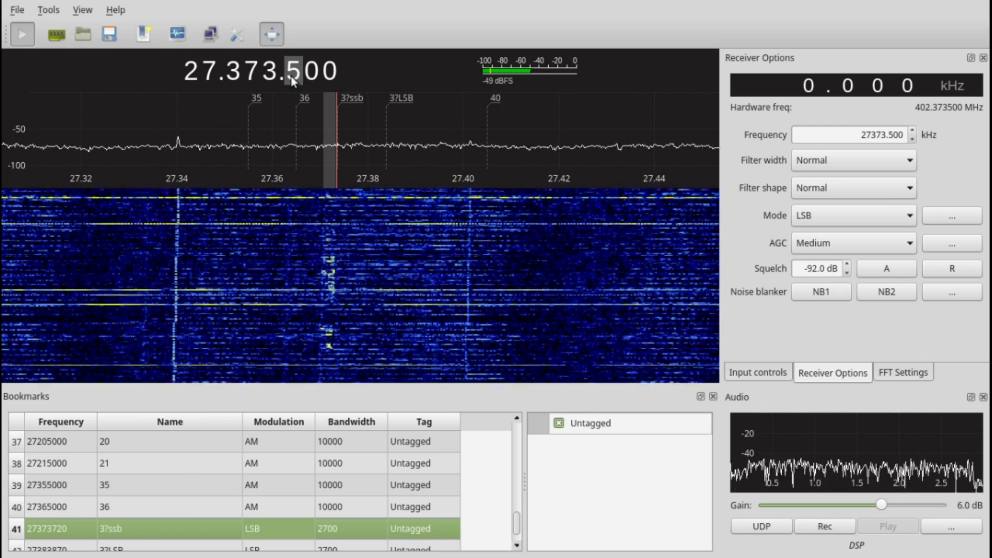
{"action": "scroll", "coordinate": [291, 77], "scroll_direction": "down", "scroll_amount": 1}
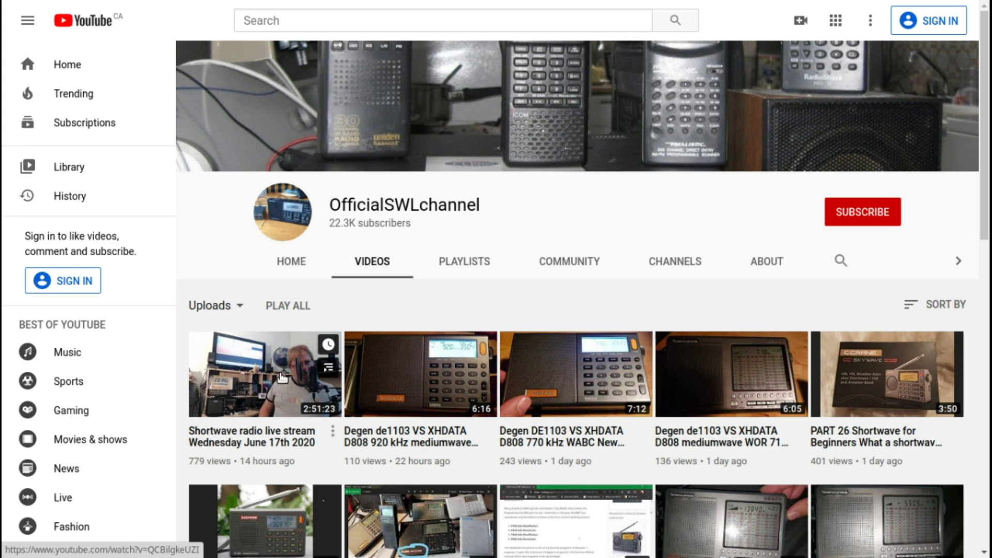
Browse down through the OfficialSWLchannel Videos tab uploads.
{"action": "scroll", "coordinate": [332, 402], "scroll_direction": "down", "scroll_amount": 15}
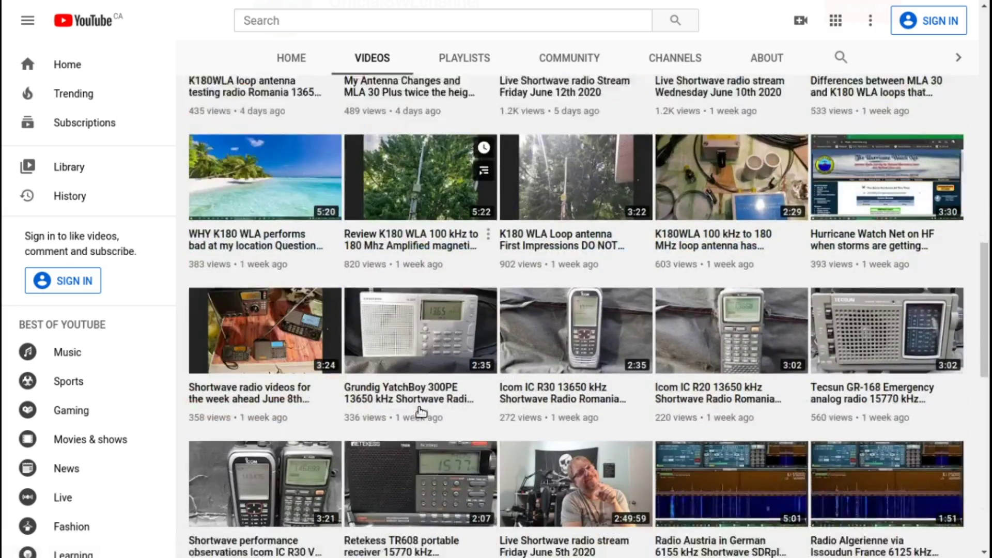
{"action": "scroll", "coordinate": [421, 411], "scroll_direction": "down", "scroll_amount": 9}
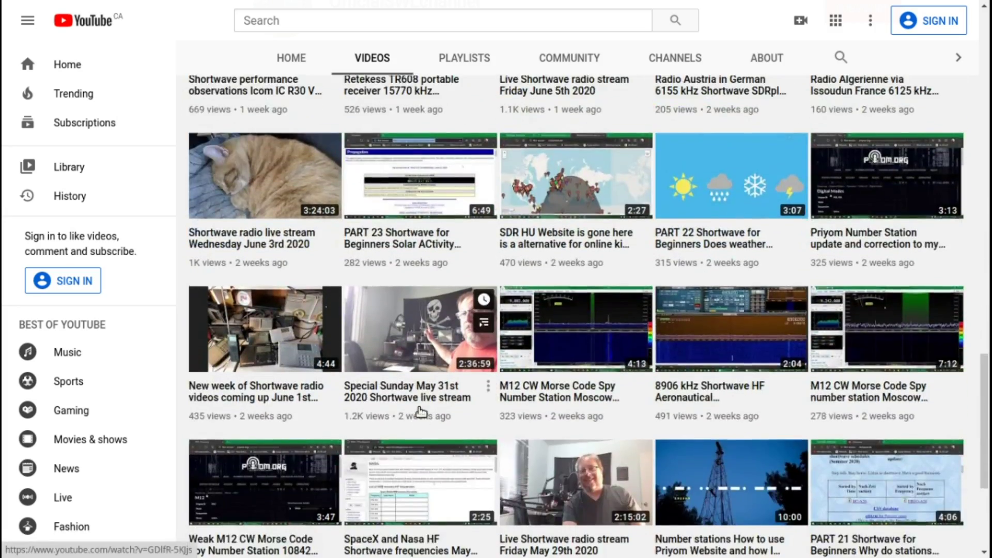
{"action": "scroll", "coordinate": [421, 412], "scroll_direction": "down", "scroll_amount": 6}
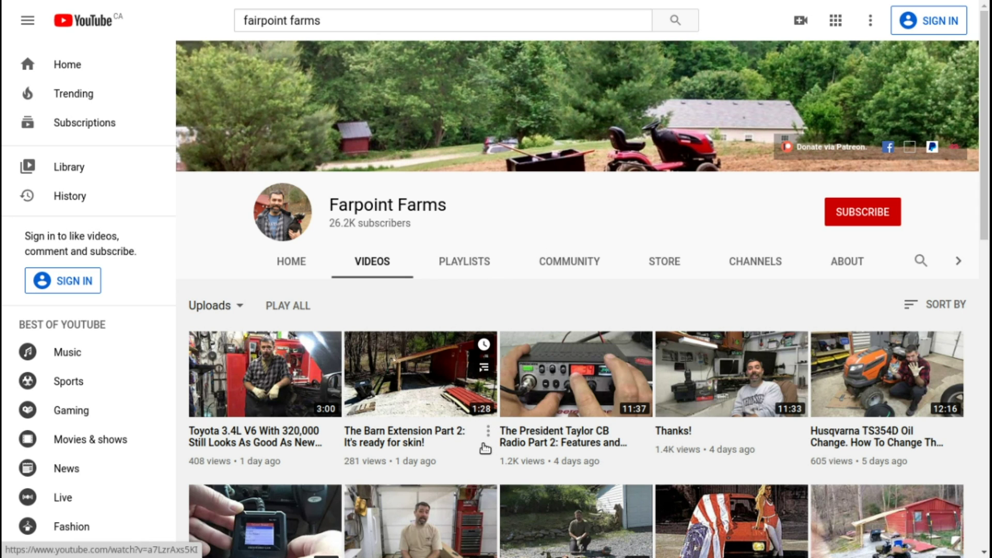
{"action": "scroll", "coordinate": [494, 457], "scroll_direction": "down", "scroll_amount": 2}
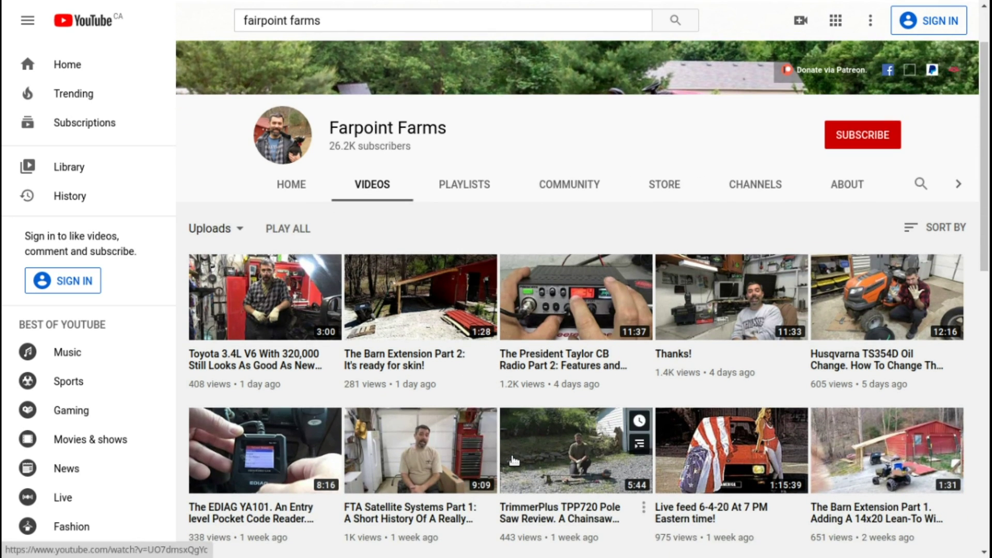
{"action": "scroll", "coordinate": [466, 470], "scroll_direction": "down", "scroll_amount": 4}
{"action": "scroll", "coordinate": [450, 484], "scroll_direction": "down", "scroll_amount": 2}
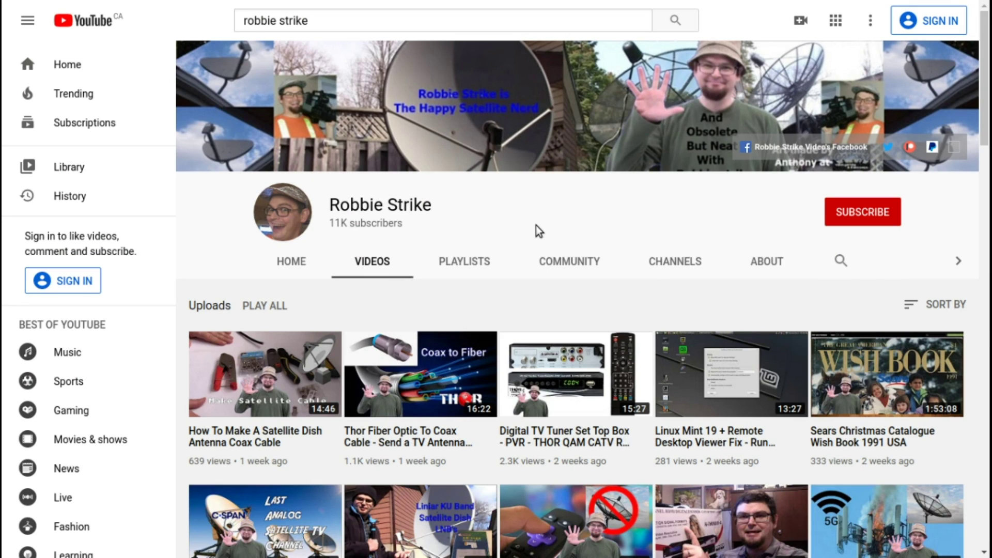
Scroll the satellite-dish hobbyist channel's Videos tab back to uploads about a year old.
{"action": "scroll", "coordinate": [536, 226], "scroll_direction": "down", "scroll_amount": 4}
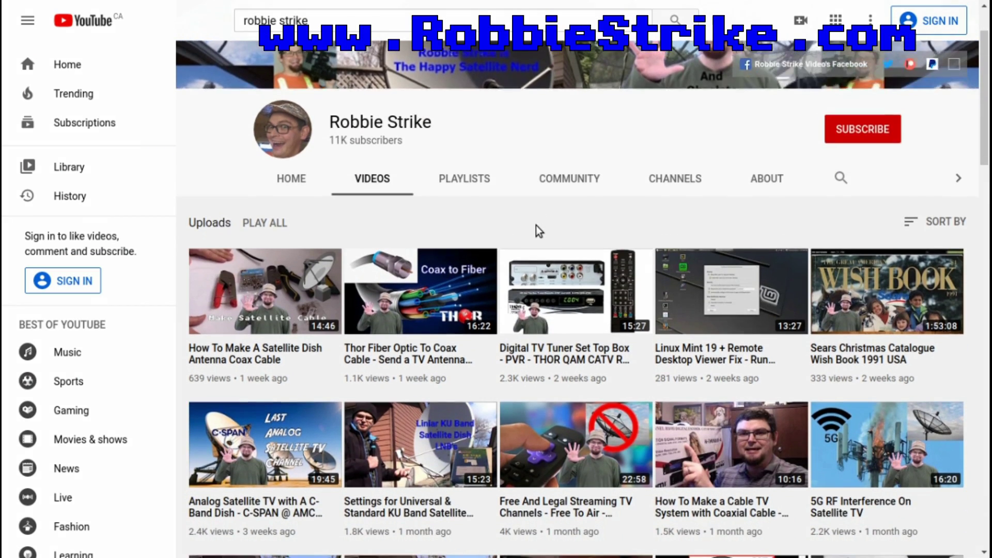
{"action": "scroll", "coordinate": [536, 225], "scroll_direction": "down", "scroll_amount": 5}
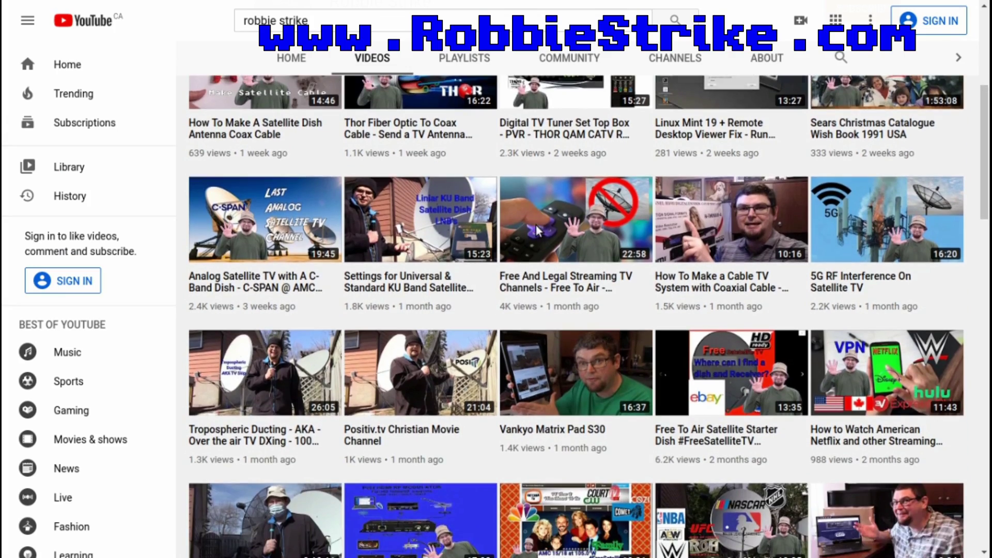
{"action": "scroll", "coordinate": [536, 225], "scroll_direction": "down", "scroll_amount": 3}
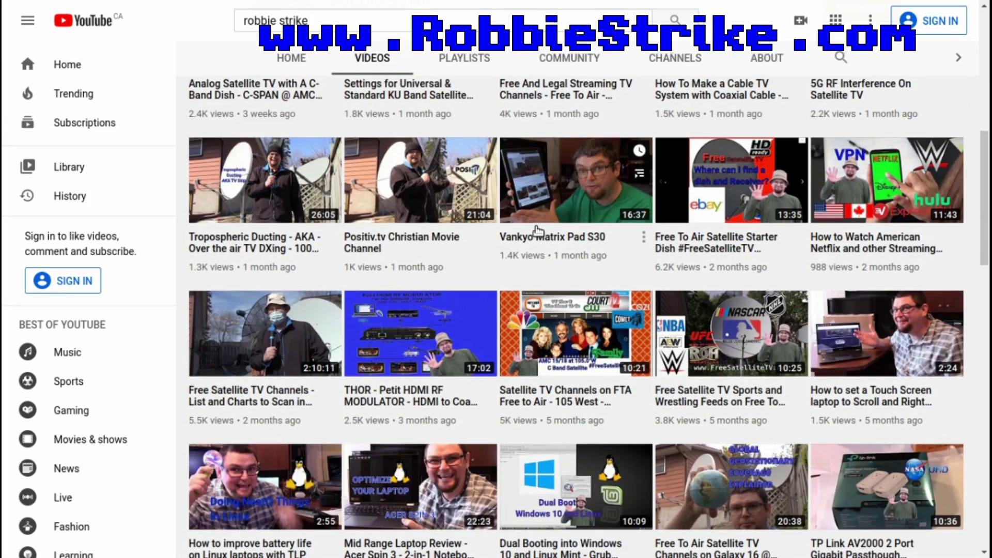
{"action": "scroll", "coordinate": [537, 234], "scroll_direction": "down", "scroll_amount": 3}
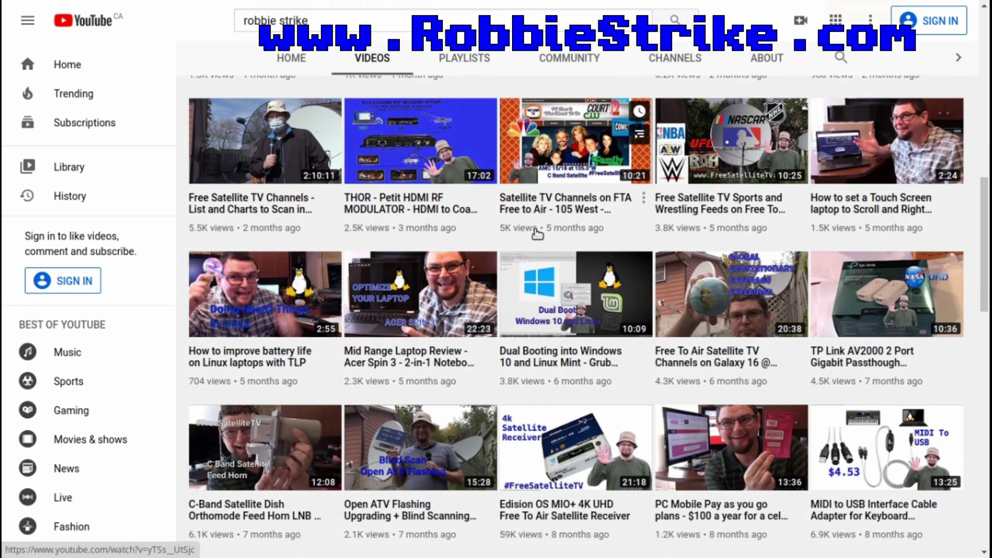
{"action": "scroll", "coordinate": [537, 235], "scroll_direction": "down", "scroll_amount": 2}
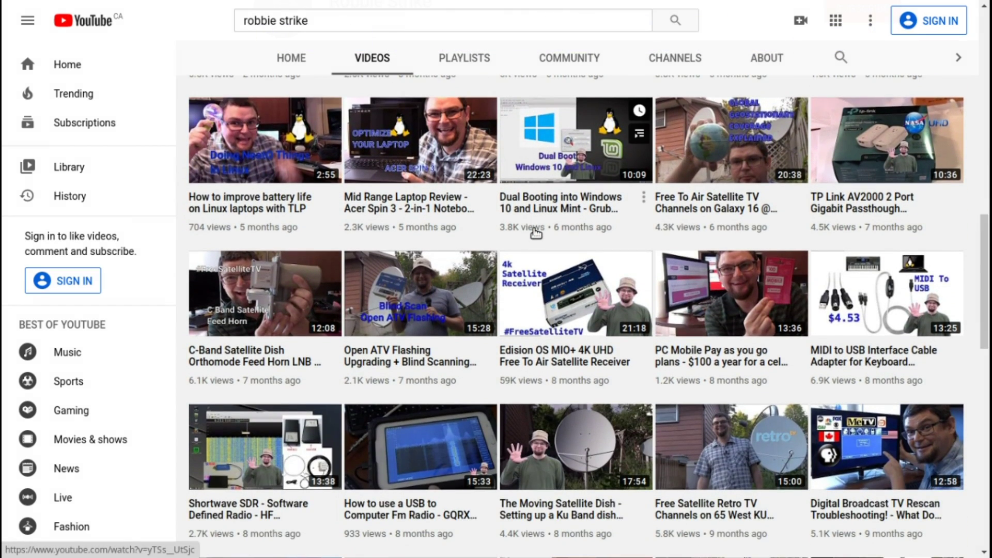
{"action": "scroll", "coordinate": [537, 233], "scroll_direction": "down", "scroll_amount": 3}
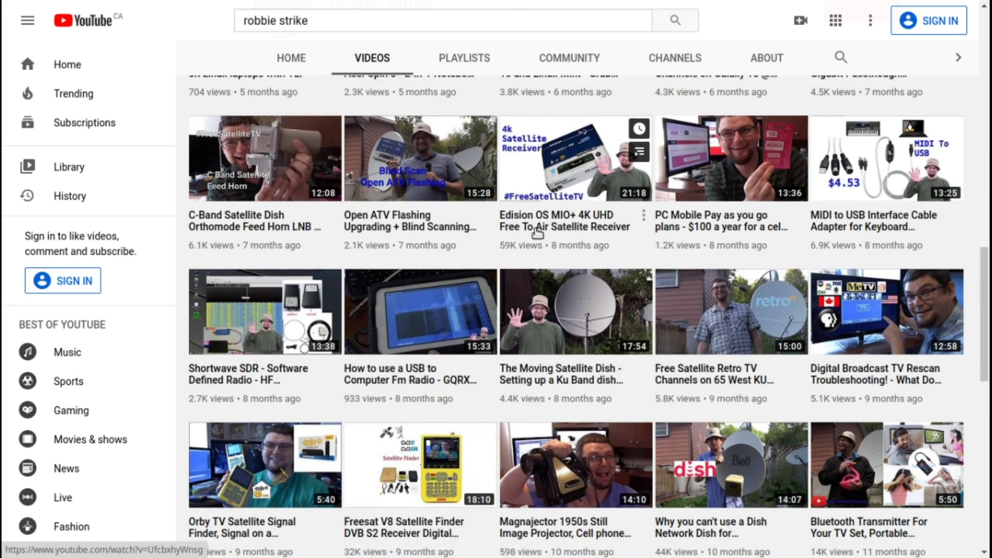
{"action": "scroll", "coordinate": [537, 233], "scroll_direction": "down", "scroll_amount": 1}
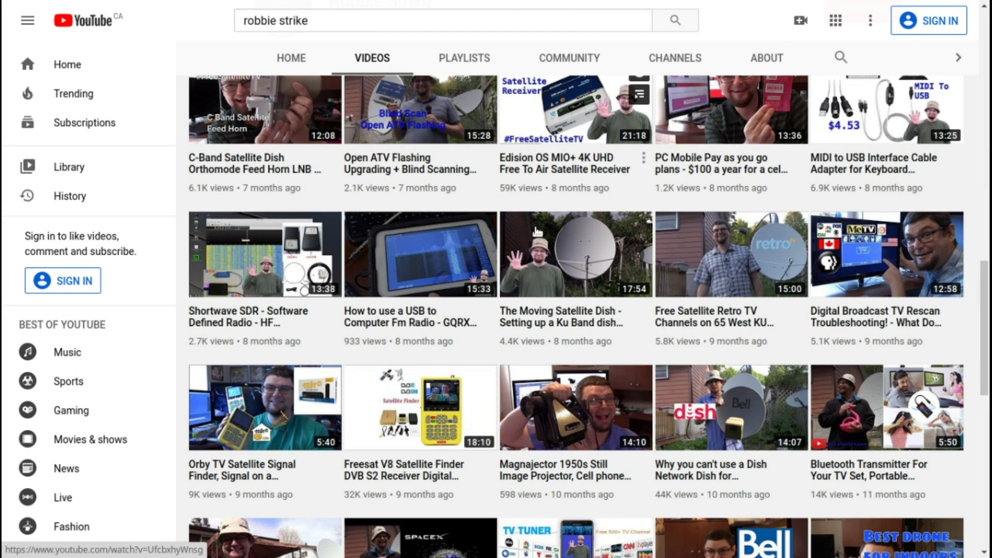
{"action": "scroll", "coordinate": [538, 231], "scroll_direction": "down", "scroll_amount": 3}
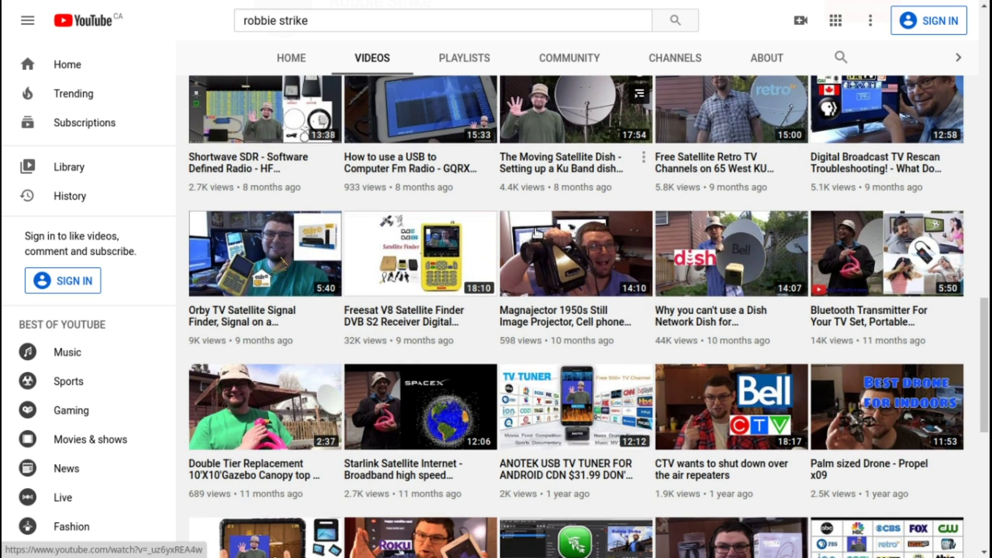